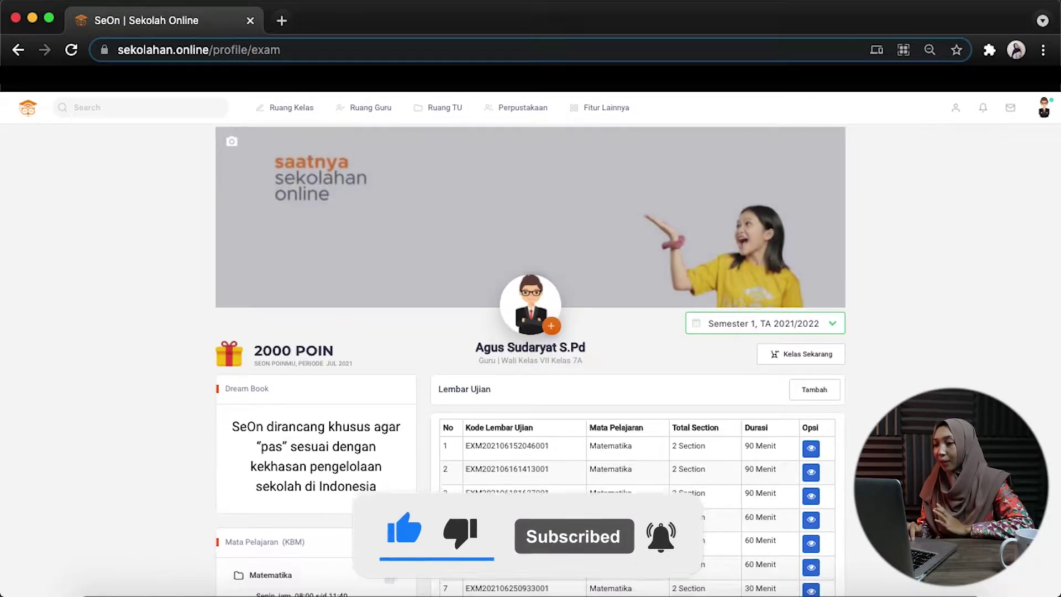
- Start adding a new exam sheet and choose Matematika as its subject
{"action": "scroll", "coordinate": [990, 386], "scroll_direction": "down", "scroll_amount": 2}
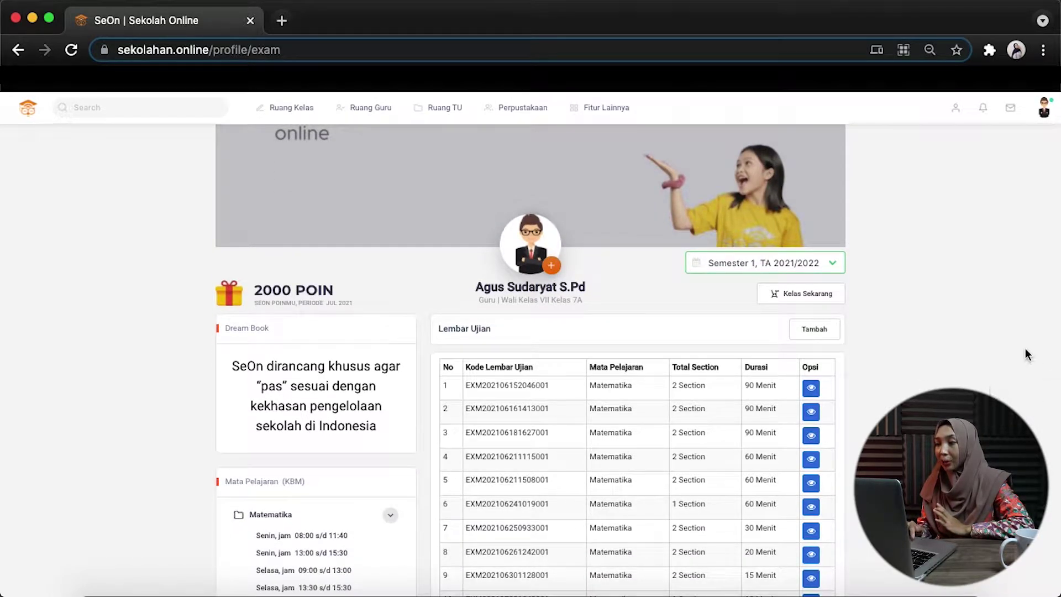
{"action": "scroll", "coordinate": [997, 313], "scroll_direction": "down", "scroll_amount": 3}
{"action": "scroll", "coordinate": [997, 315], "scroll_direction": "down", "scroll_amount": 1}
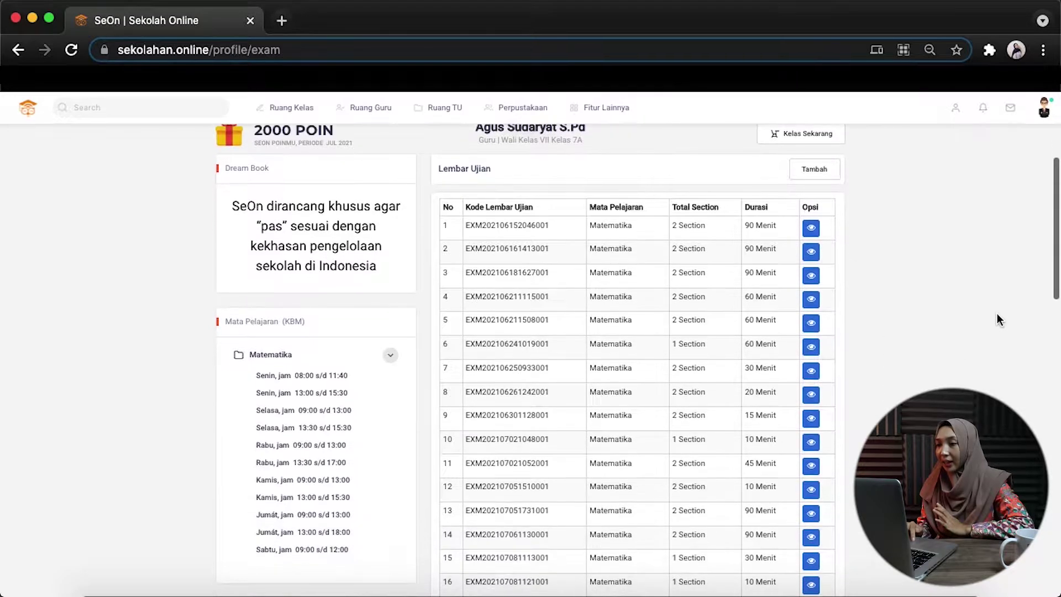
{"action": "scroll", "coordinate": [997, 313], "scroll_direction": "up", "scroll_amount": 3}
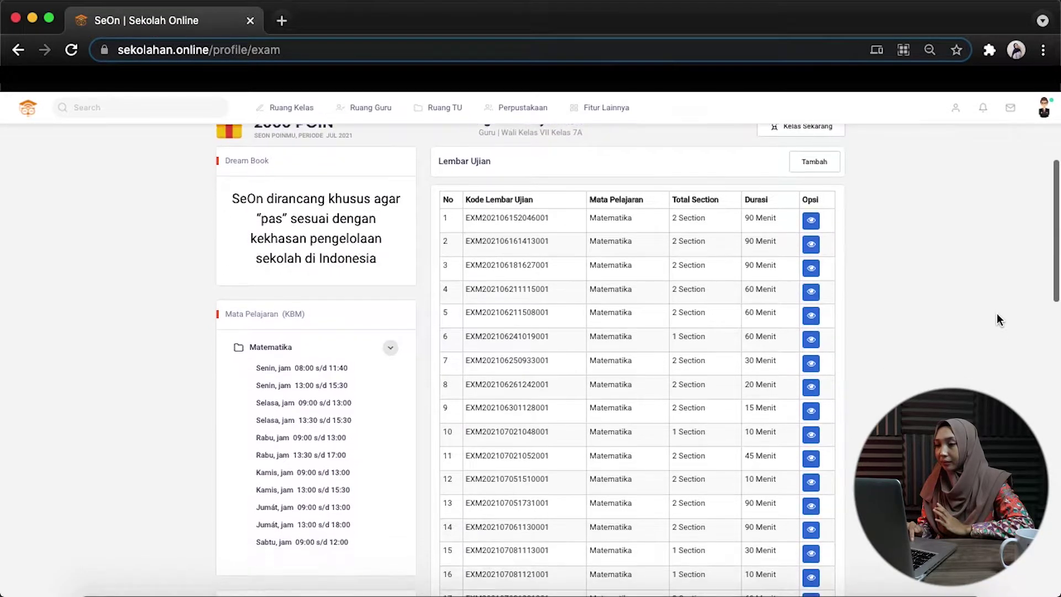
{"action": "scroll", "coordinate": [996, 313], "scroll_direction": "up", "scroll_amount": 2}
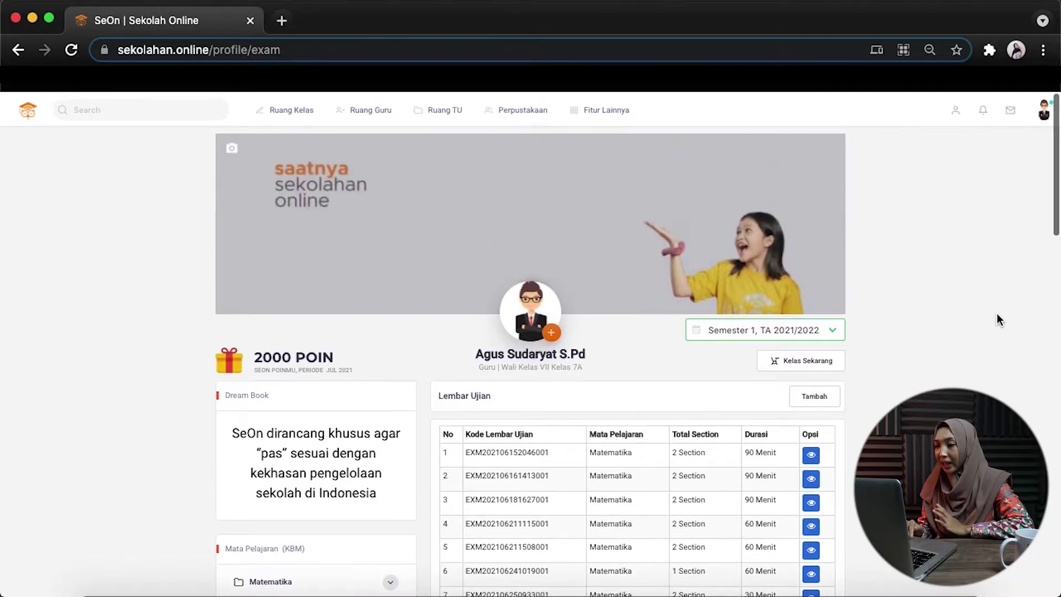
{"action": "left_click", "coordinate": [804, 397]}
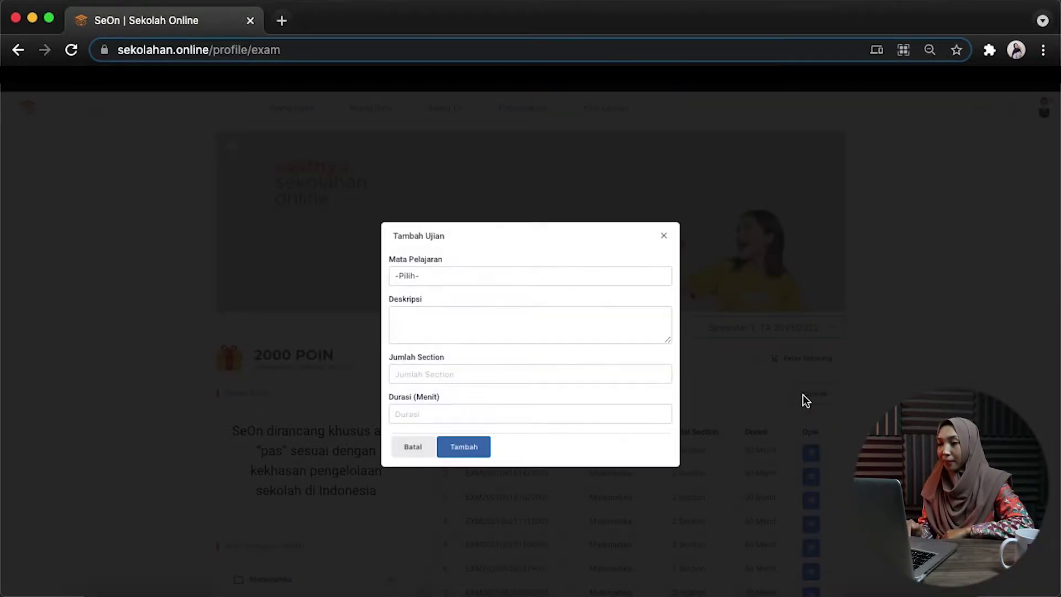
{"action": "left_click", "coordinate": [479, 278]}
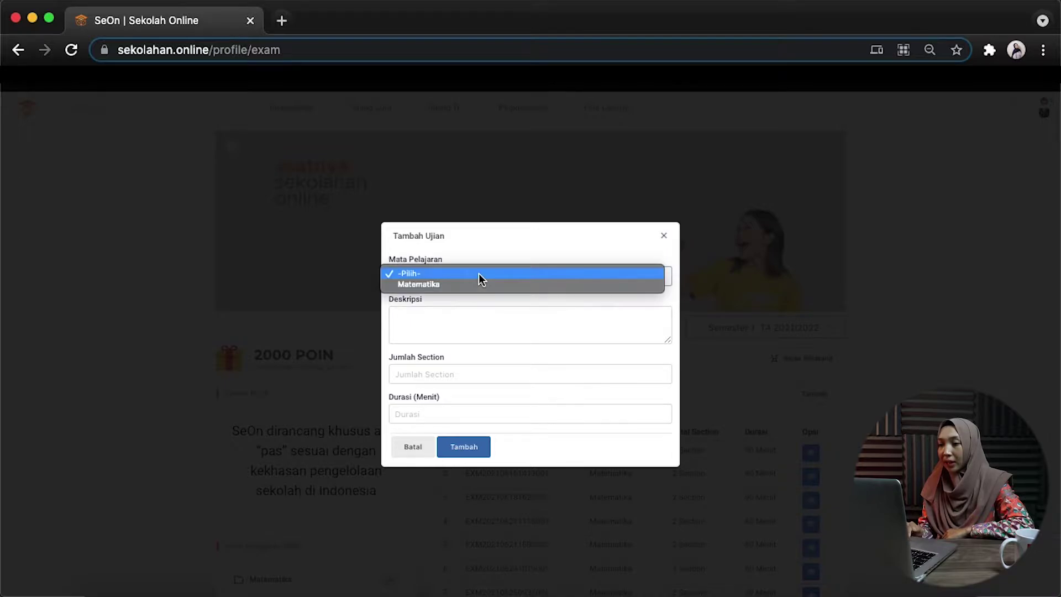
{"action": "left_click", "coordinate": [468, 285]}
- Fill in the new exam's details with the description "Ulangan Harian Matematika", 2 sections and a duration in minutes
{"action": "left_click", "coordinate": [440, 326]}
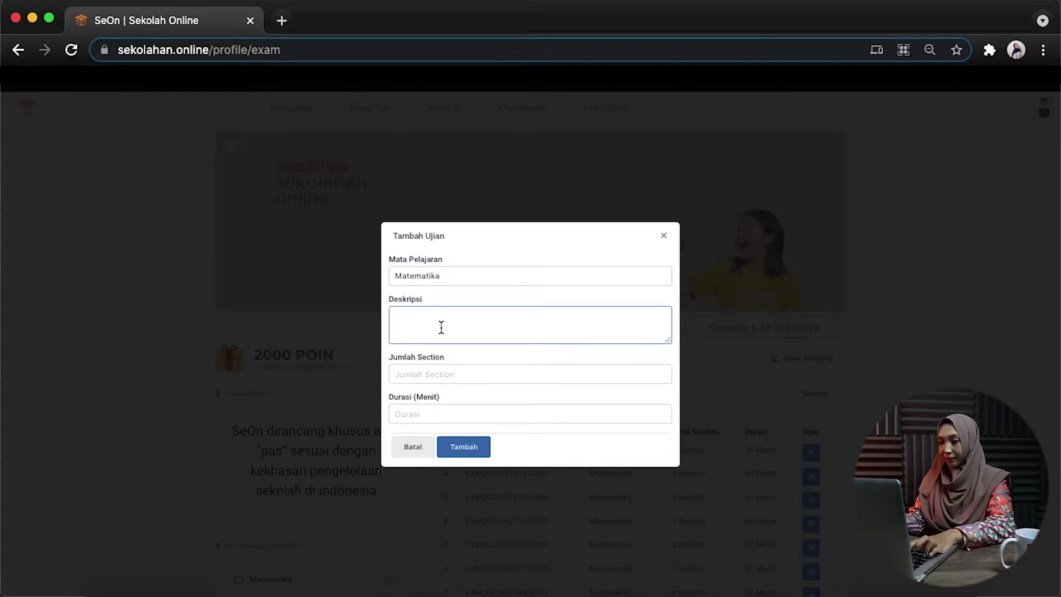
{"action": "type", "text": "Ulangan Harian"}
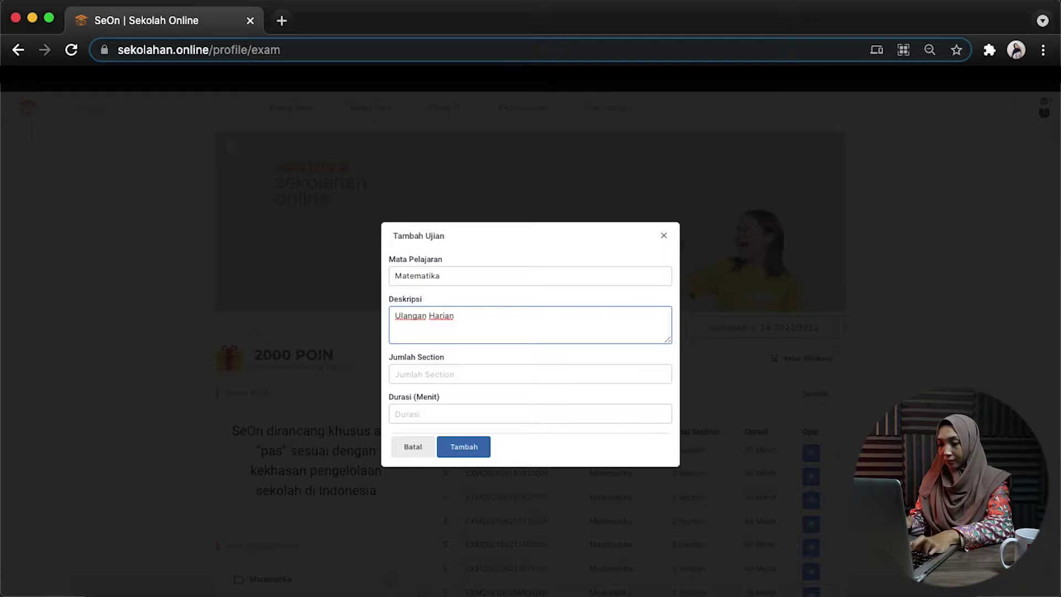
{"action": "type", "text": " Matematik"}
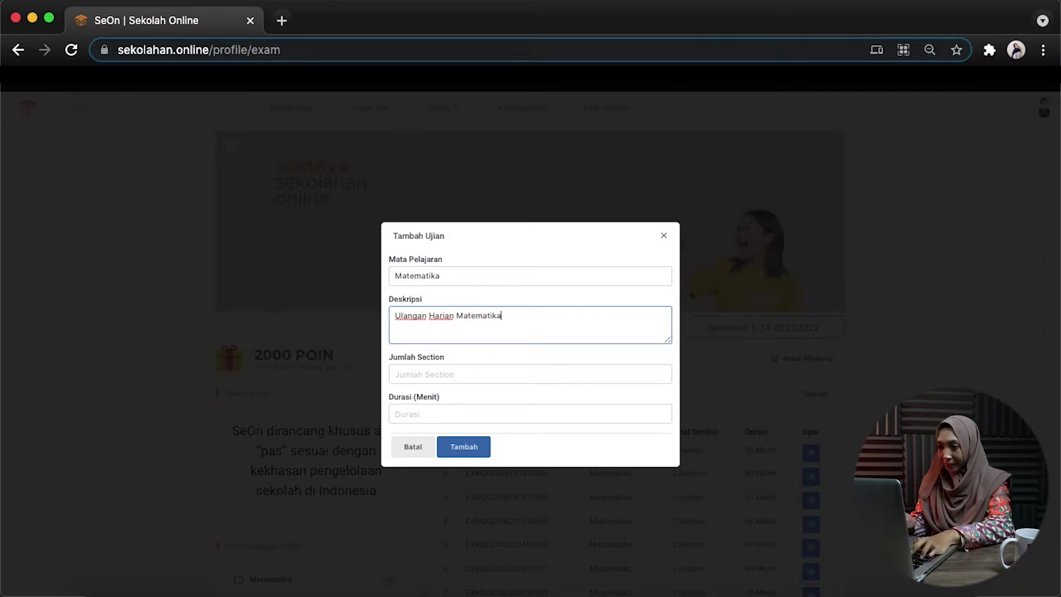
{"action": "type", "text": "a"}
{"action": "left_click", "coordinate": [490, 376]}
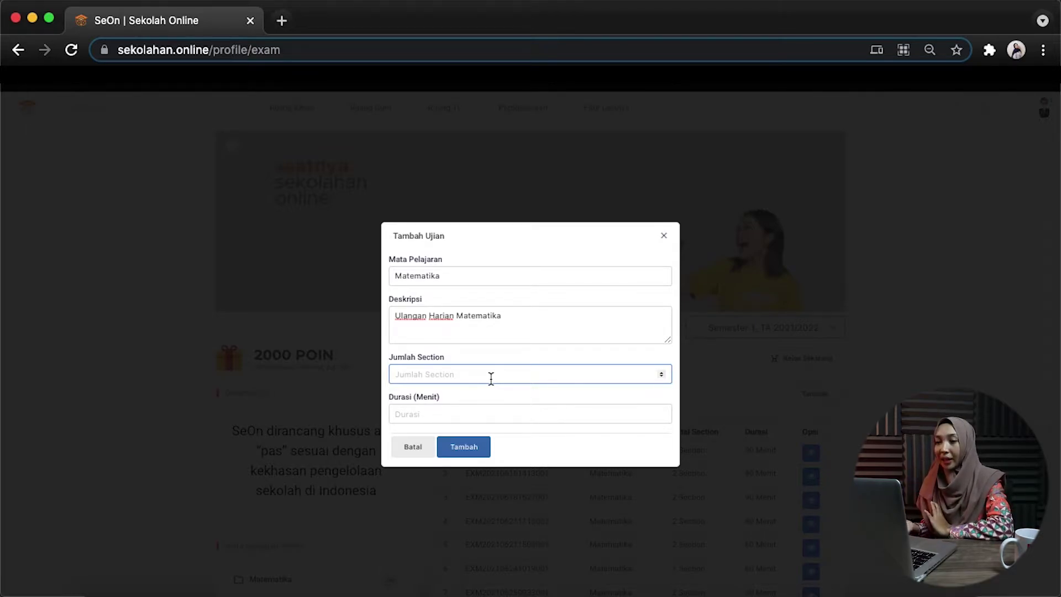
{"action": "type", "text": "2"}
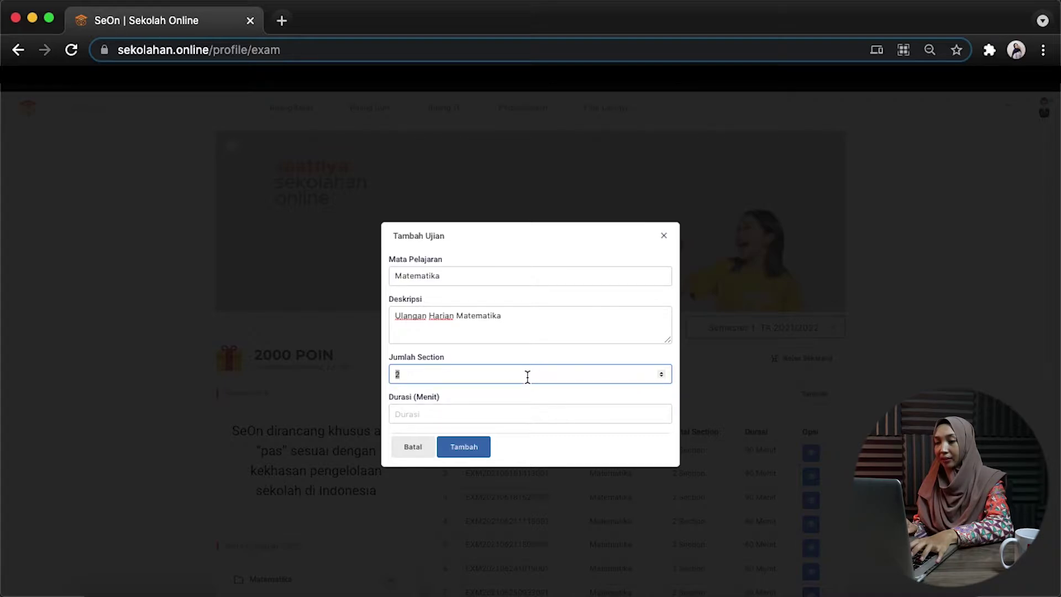
{"action": "left_click", "coordinate": [490, 412]}
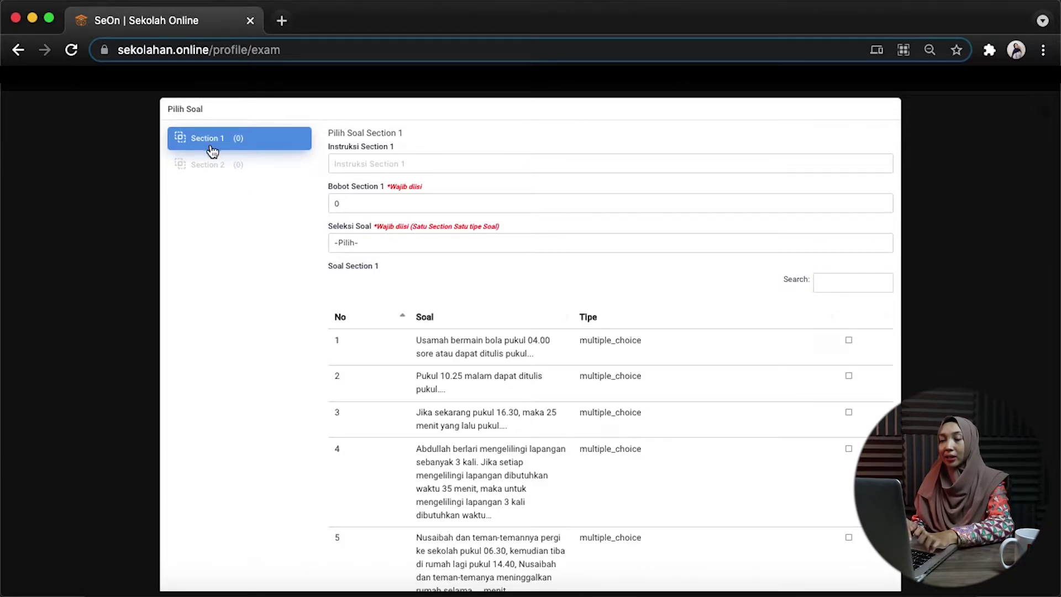
- Set the Section 1 instruction to "Pilihlah jawaban dibawah ini yang benar!"
{"action": "left_click", "coordinate": [215, 166]}
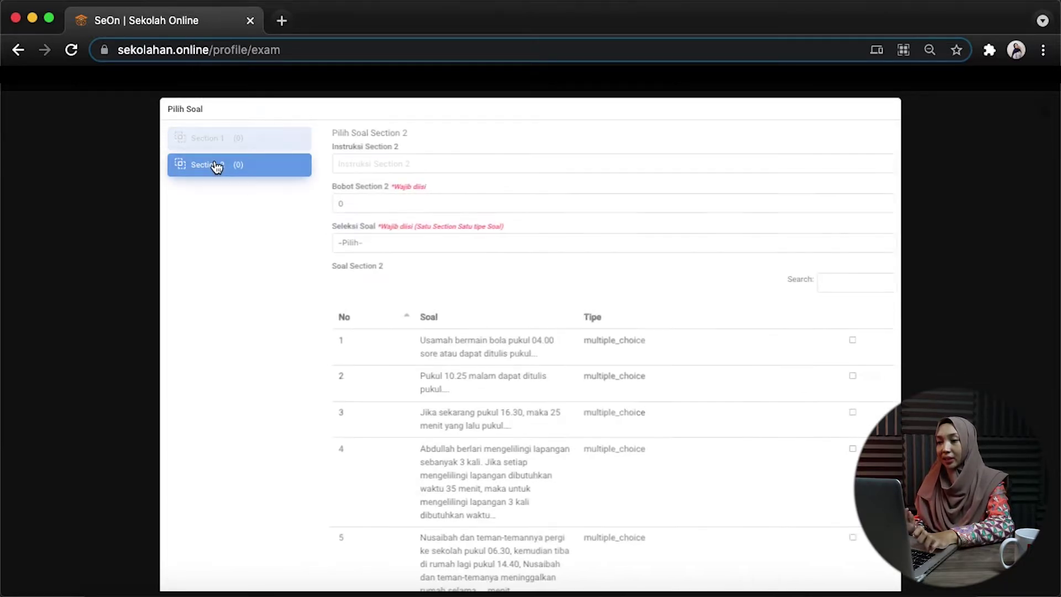
{"action": "left_click", "coordinate": [218, 143]}
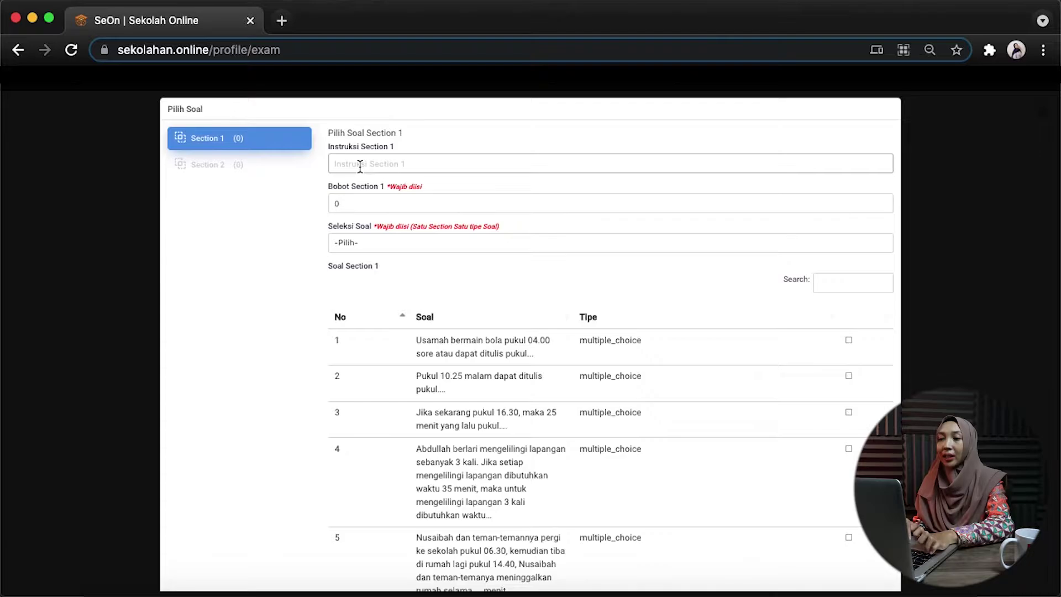
{"action": "left_click", "coordinate": [359, 165]}
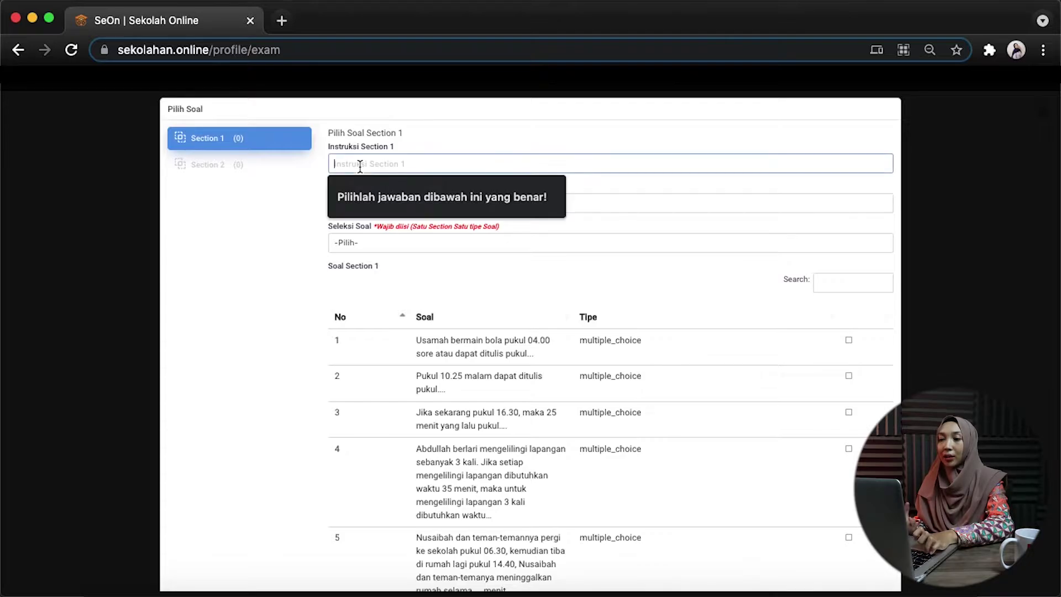
{"action": "left_click", "coordinate": [380, 194]}
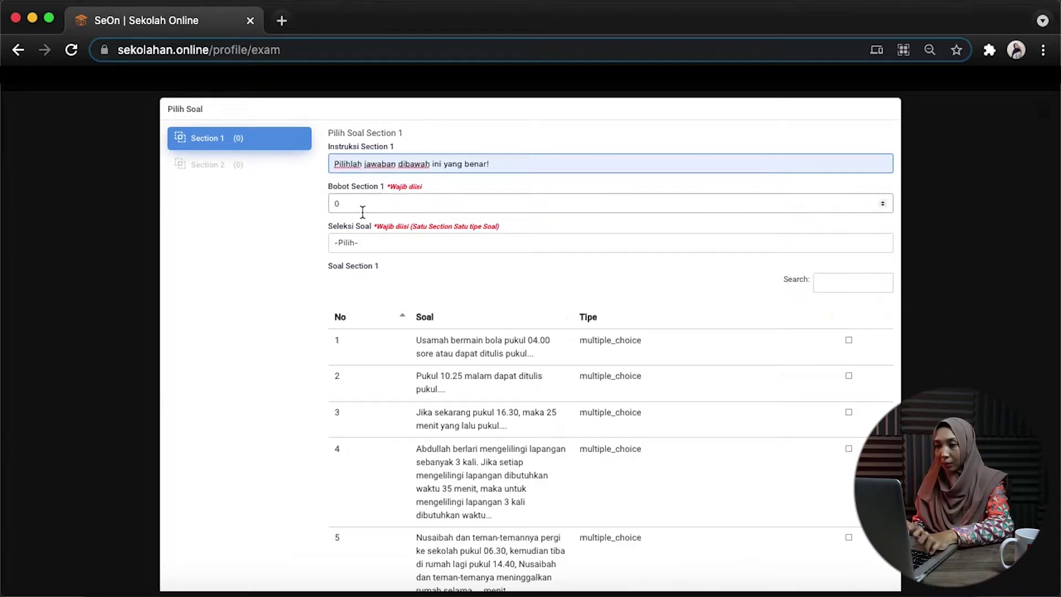
- Set the weight of Section 1 to 40
{"action": "left_click", "coordinate": [363, 204]}
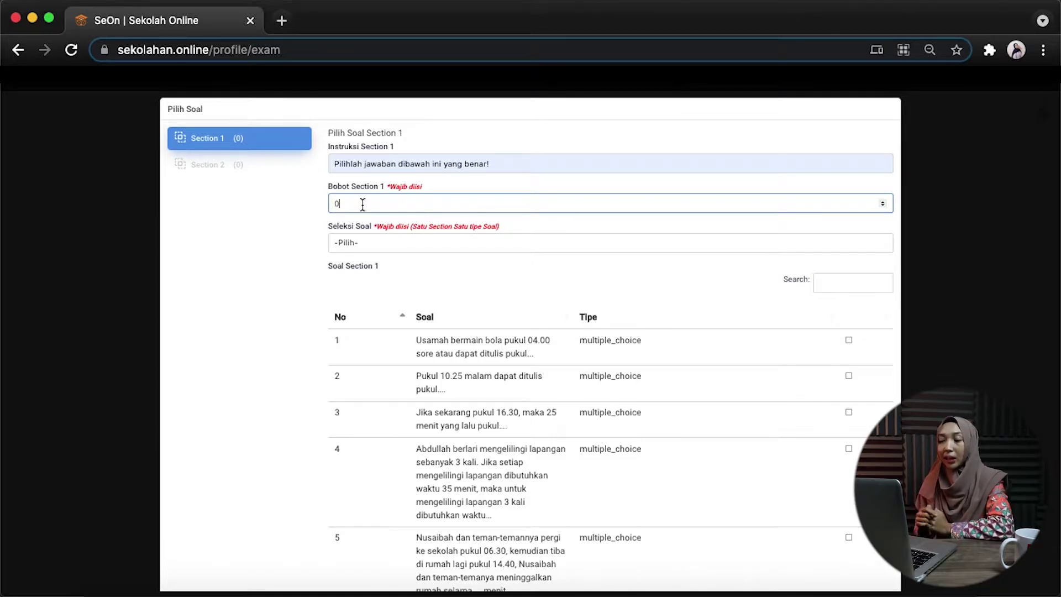
{"action": "key", "text": "BackSpace"}
{"action": "type", "text": "50"}
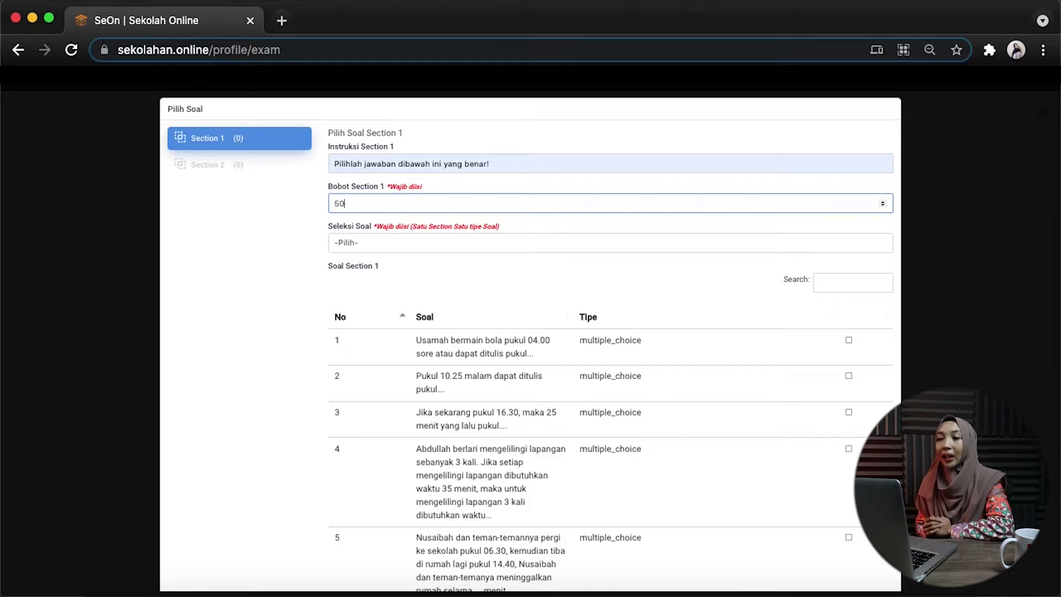
{"action": "key", "text": "BackSpace"}
{"action": "key", "text": "BackSpace"}
{"action": "type", "text": "40"}
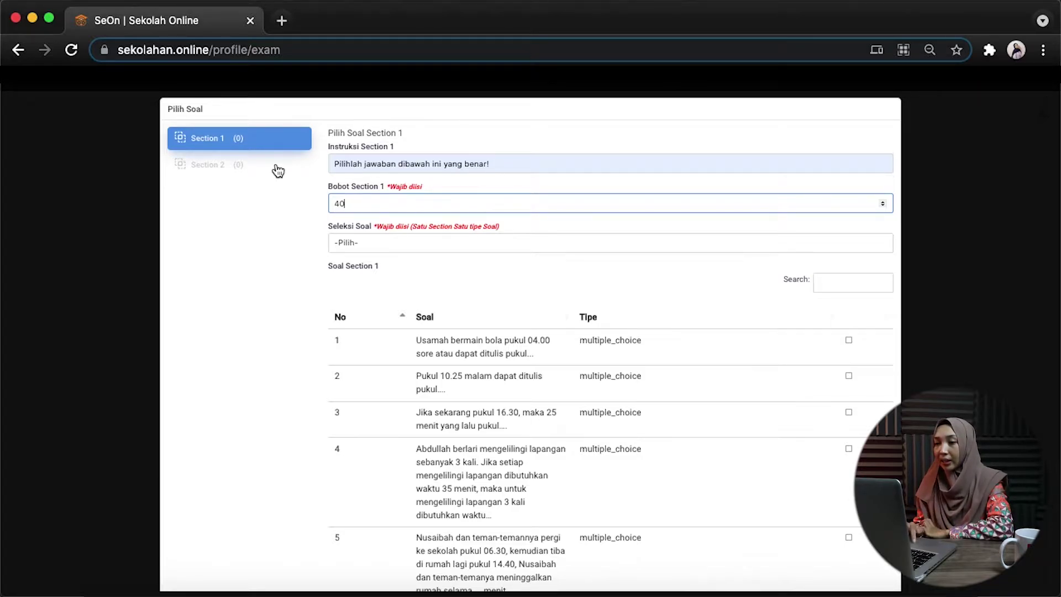
- Give Section 2 the instruction "Jawablah dengan benar dan jelaskan !" and a weight of 60
{"action": "left_click", "coordinate": [216, 170]}
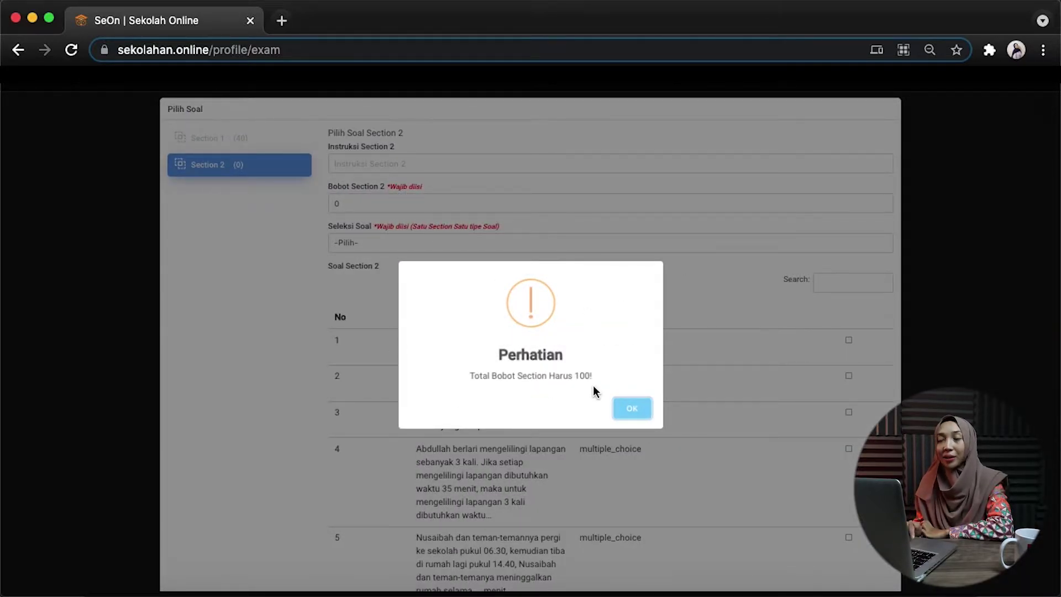
{"action": "left_click", "coordinate": [634, 408]}
{"action": "left_click", "coordinate": [449, 163]}
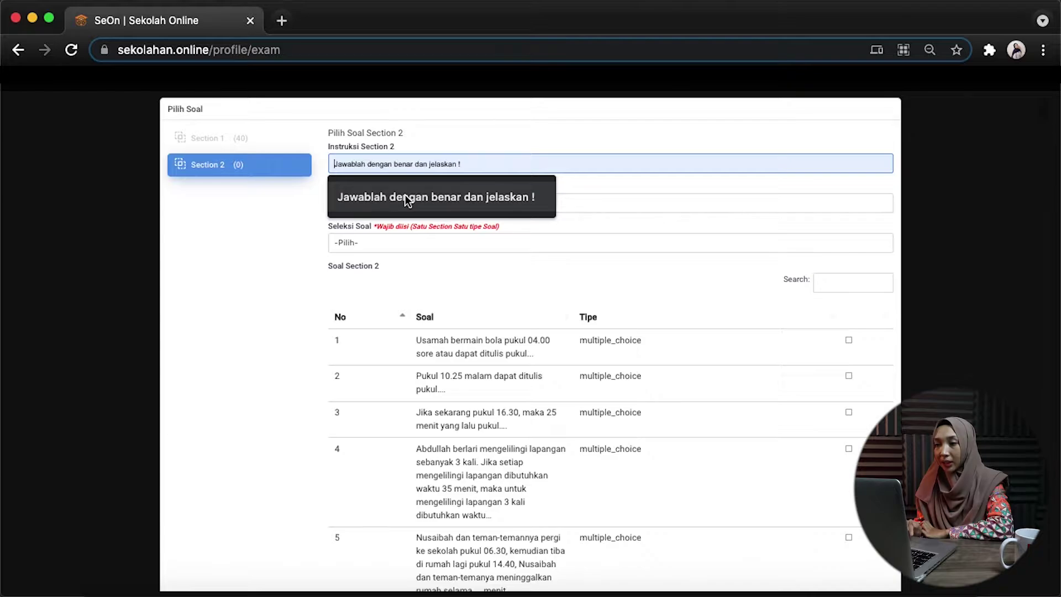
{"action": "left_click", "coordinate": [405, 196]}
{"action": "left_click", "coordinate": [366, 204]}
{"action": "key", "text": "BackSpace"}
{"action": "type", "text": "60"}
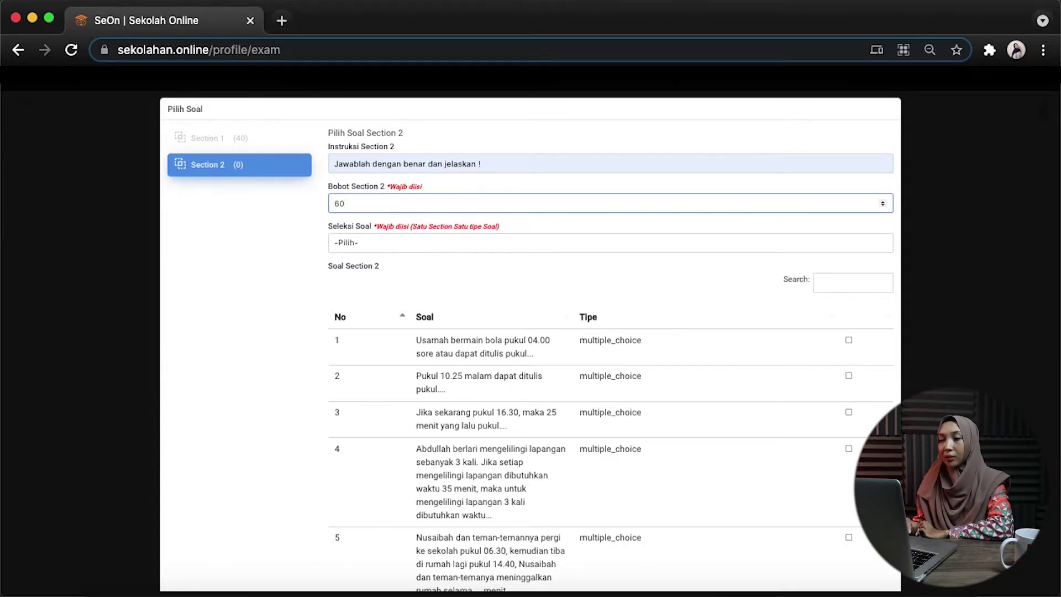
- Check both sections' weights and set the question type of Section 1 to Pilihan Ganda
{"action": "left_click", "coordinate": [245, 143]}
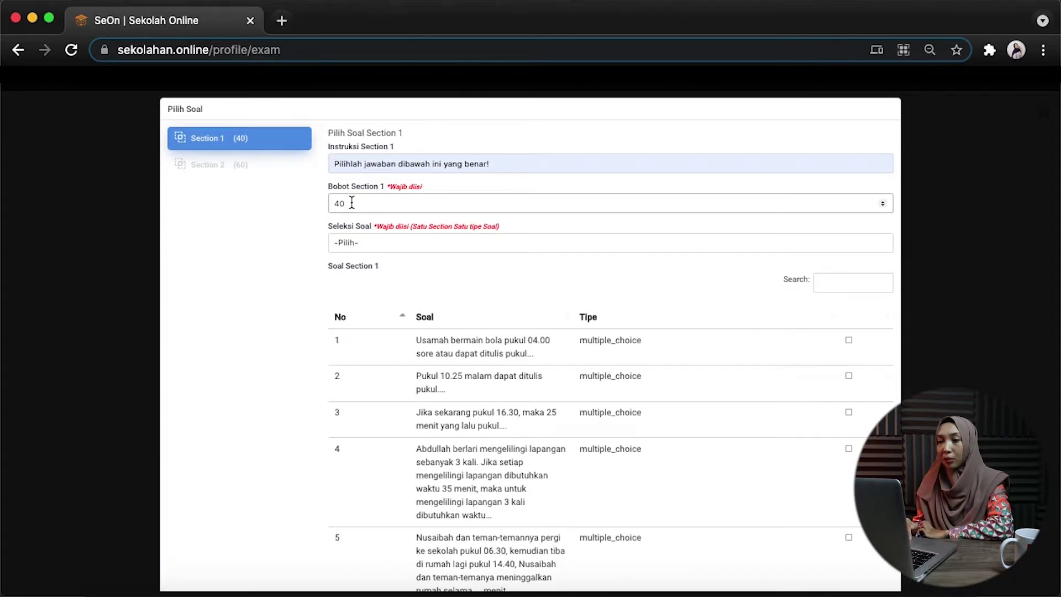
{"action": "left_click", "coordinate": [229, 164]}
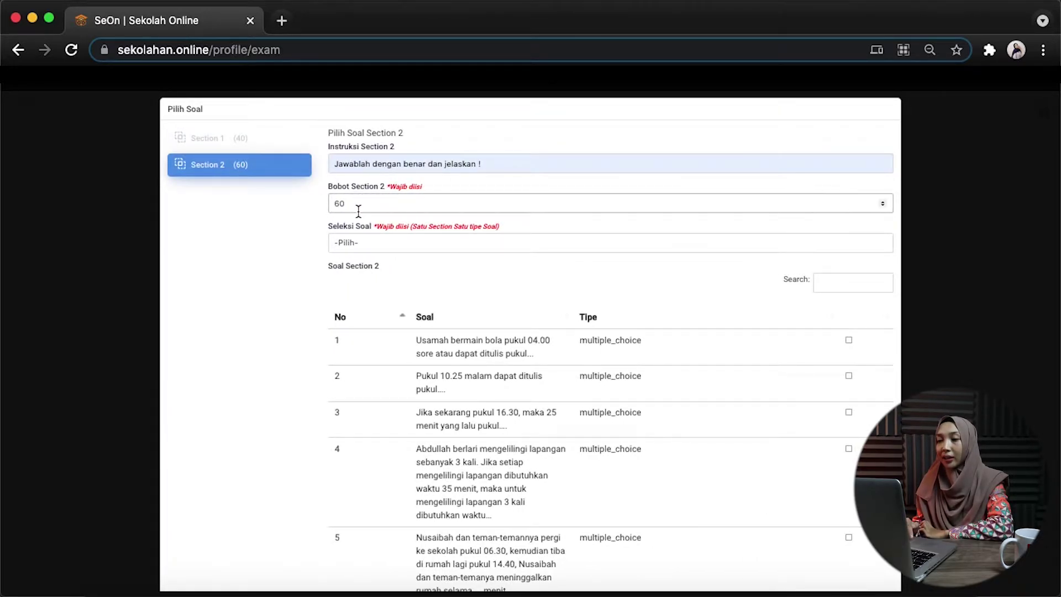
{"action": "left_click", "coordinate": [232, 143]}
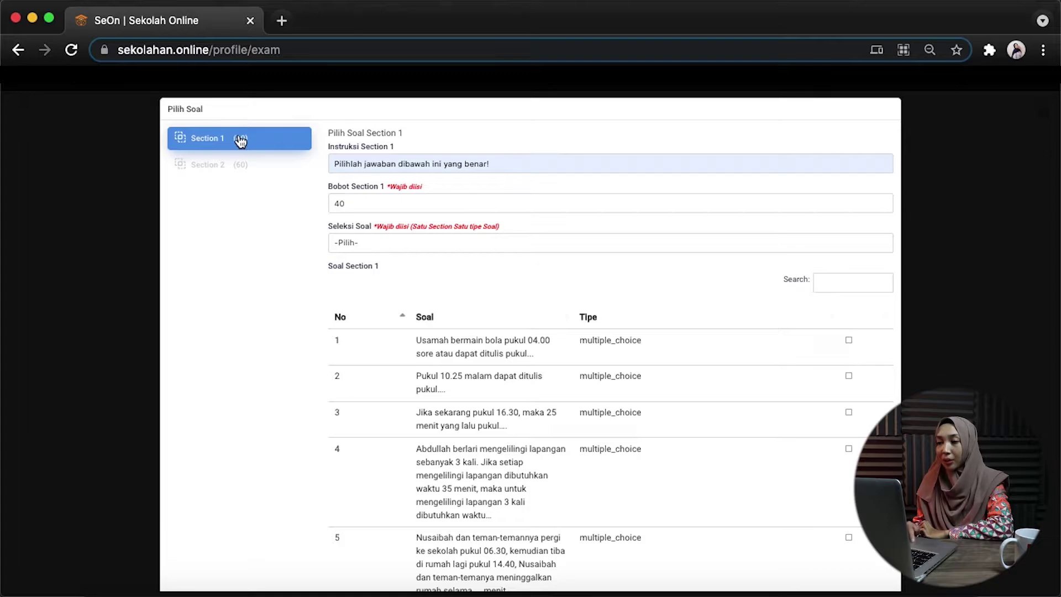
{"action": "left_click", "coordinate": [462, 249]}
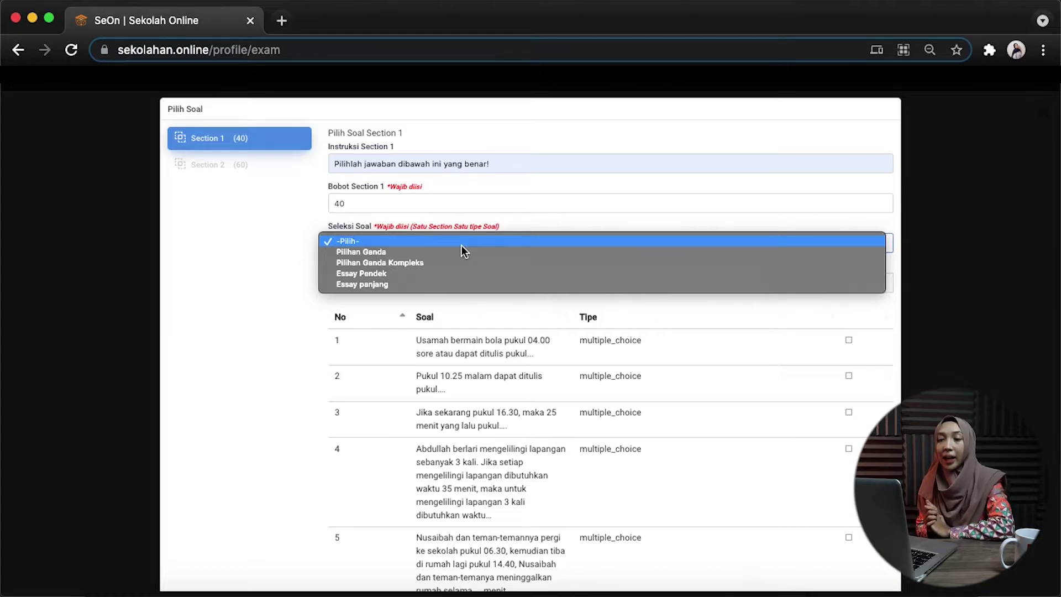
{"action": "left_click", "coordinate": [402, 253]}
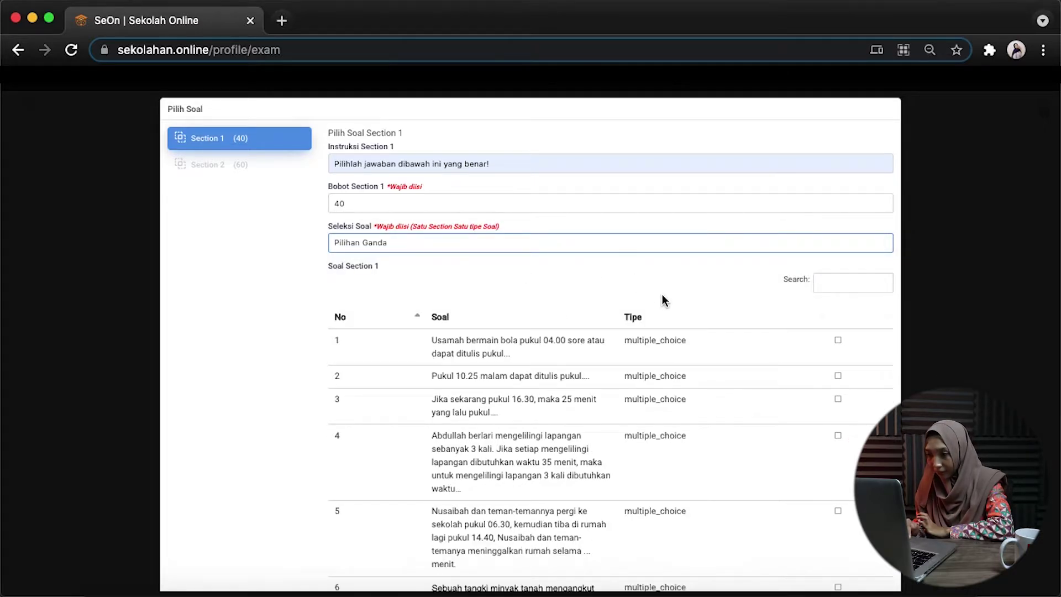
- Select multiple-choice questions 1 to 5 for Section 1
{"action": "scroll", "coordinate": [663, 300], "scroll_direction": "down", "scroll_amount": 3}
{"action": "scroll", "coordinate": [665, 269], "scroll_direction": "down", "scroll_amount": 3}
{"action": "scroll", "coordinate": [665, 269], "scroll_direction": "down", "scroll_amount": 4}
{"action": "scroll", "coordinate": [665, 269], "scroll_direction": "up", "scroll_amount": 2}
{"action": "scroll", "coordinate": [665, 270], "scroll_direction": "up", "scroll_amount": 5}
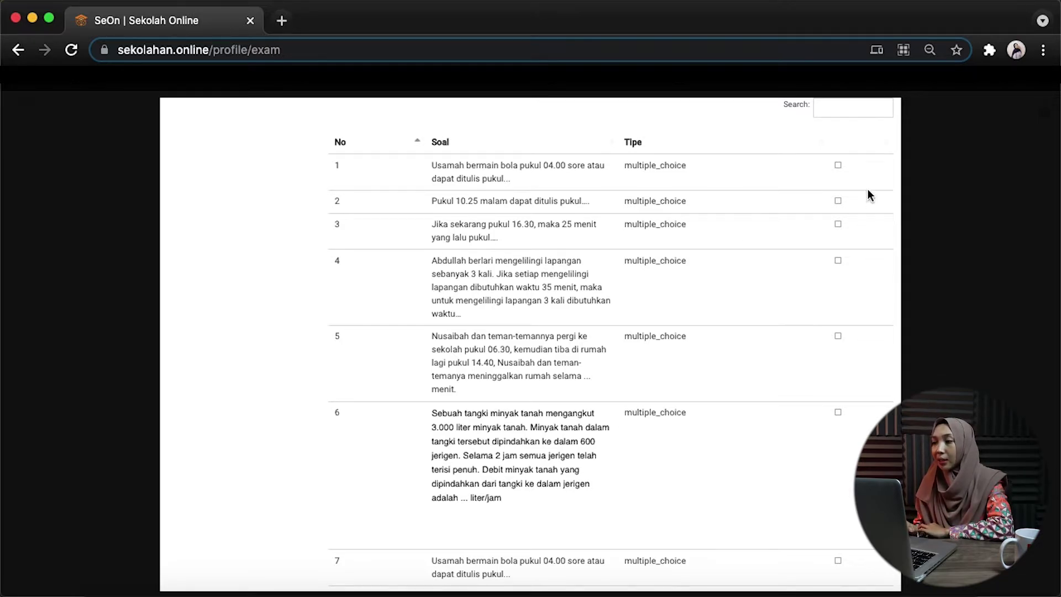
{"action": "left_click", "coordinate": [838, 165]}
{"action": "left_click", "coordinate": [838, 202]}
{"action": "left_click", "coordinate": [837, 224]}
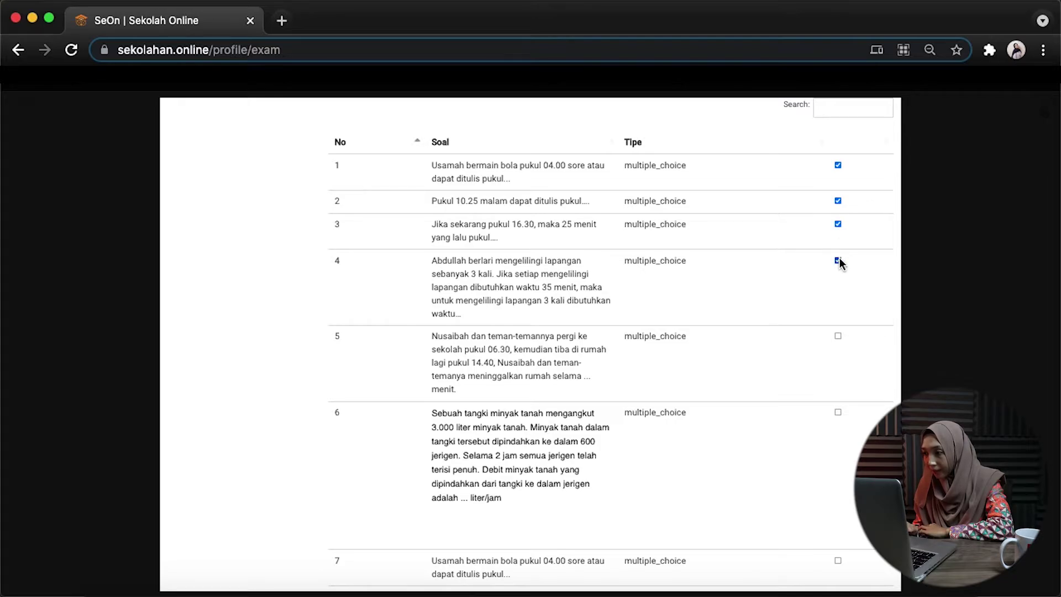
{"action": "left_click", "coordinate": [838, 336]}
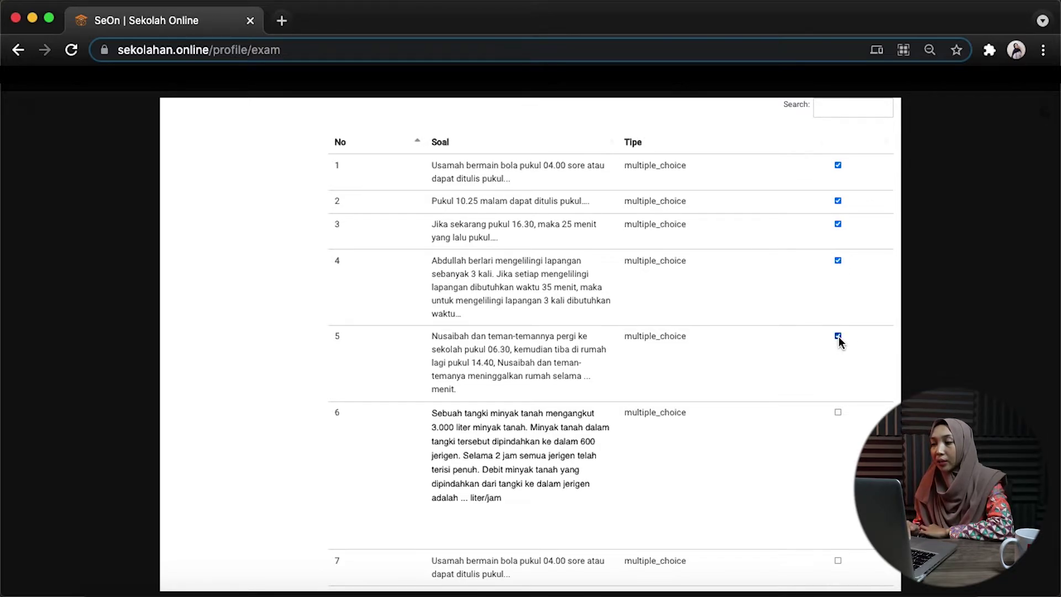
- Switch to Section 2 and set its question type to Essay Pendek
{"action": "scroll", "coordinate": [837, 336], "scroll_direction": "down", "scroll_amount": 3}
{"action": "scroll", "coordinate": [837, 336], "scroll_direction": "down", "scroll_amount": 6}
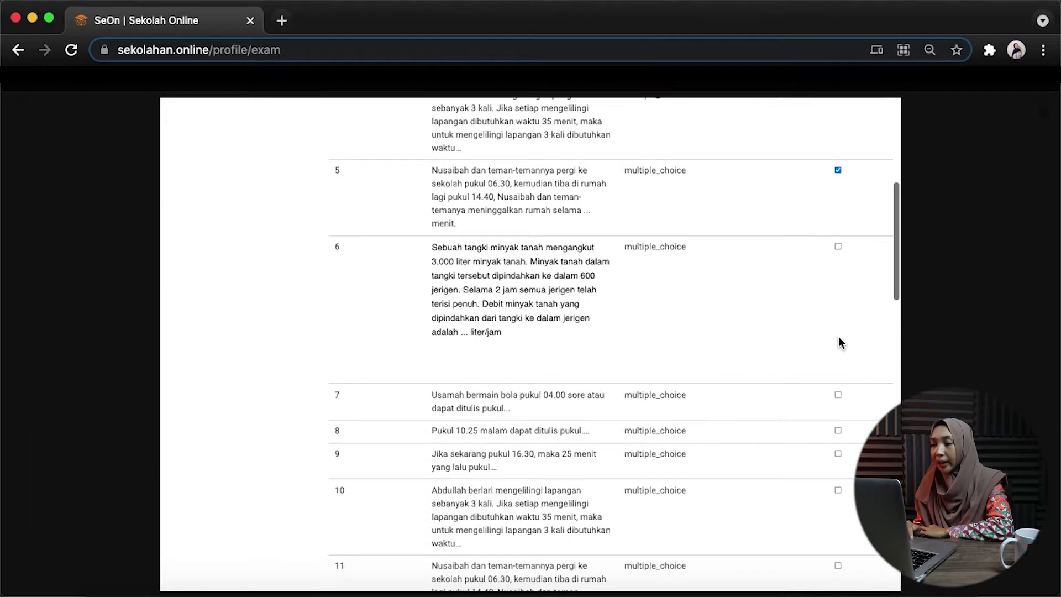
{"action": "scroll", "coordinate": [838, 336], "scroll_direction": "down", "scroll_amount": 15}
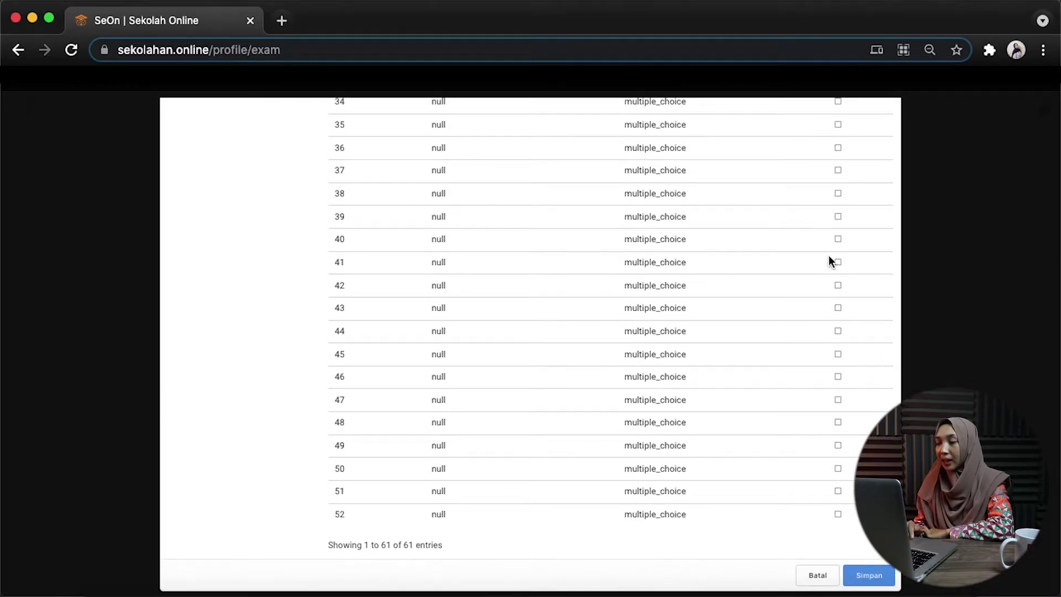
{"action": "scroll", "coordinate": [828, 254], "scroll_direction": "up", "scroll_amount": 3}
{"action": "scroll", "coordinate": [828, 259], "scroll_direction": "up", "scroll_amount": 3}
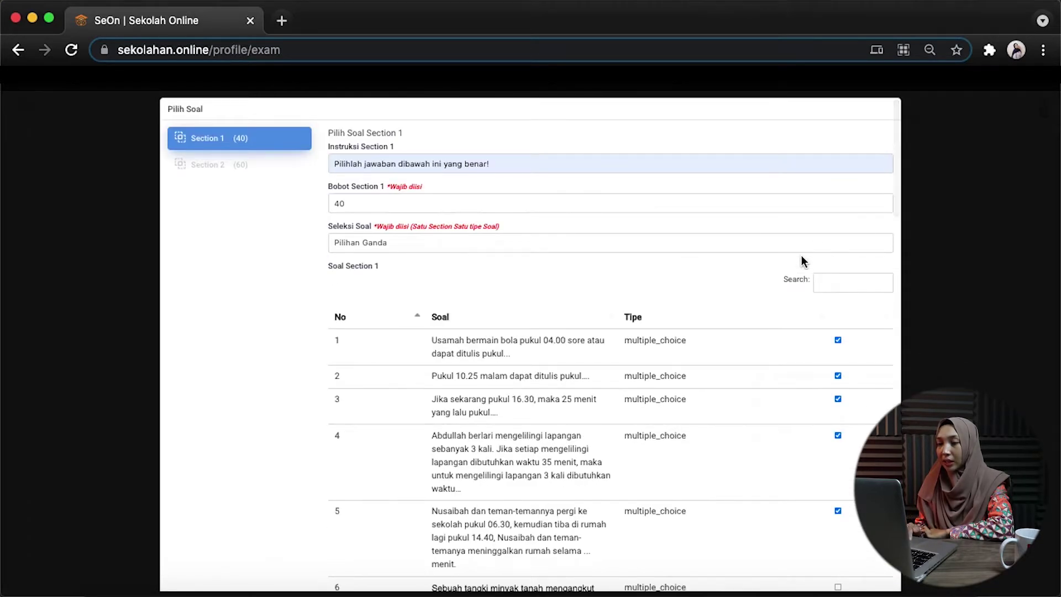
{"action": "left_click", "coordinate": [206, 166]}
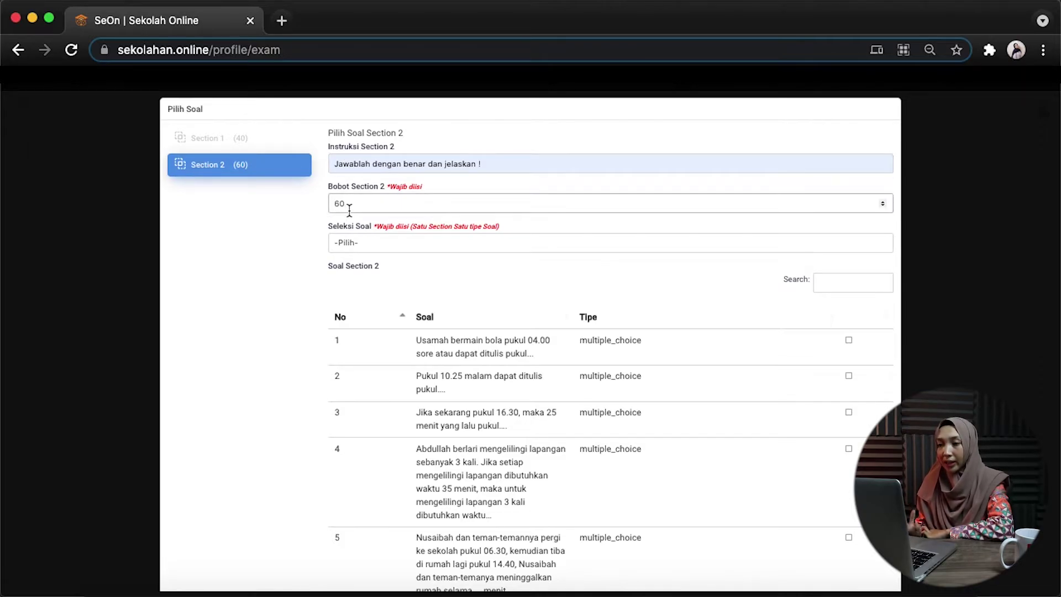
{"action": "left_click", "coordinate": [352, 243]}
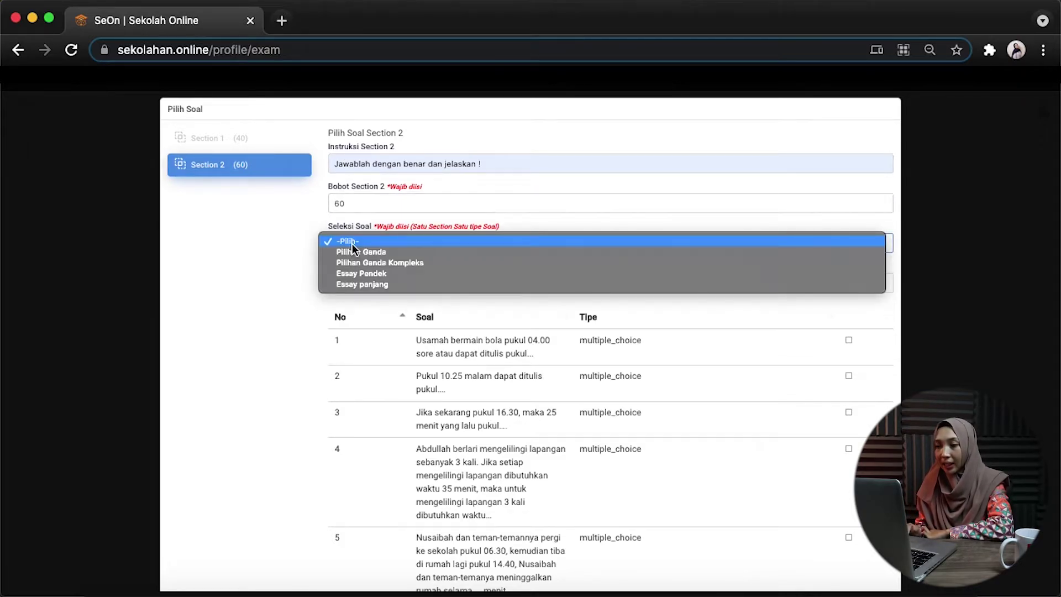
{"action": "left_click", "coordinate": [358, 285]}
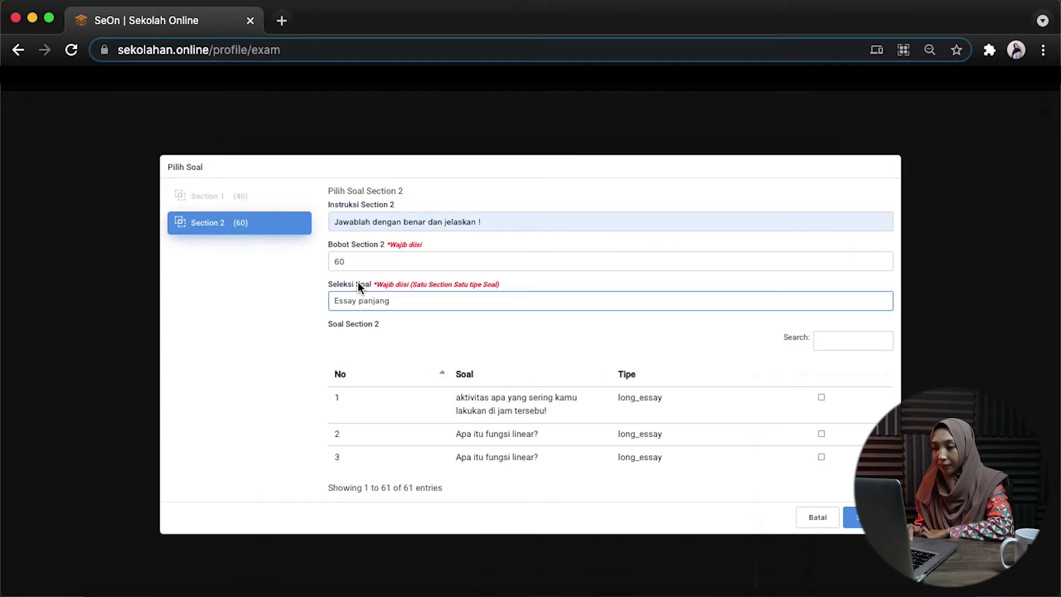
{"action": "left_click", "coordinate": [408, 302]}
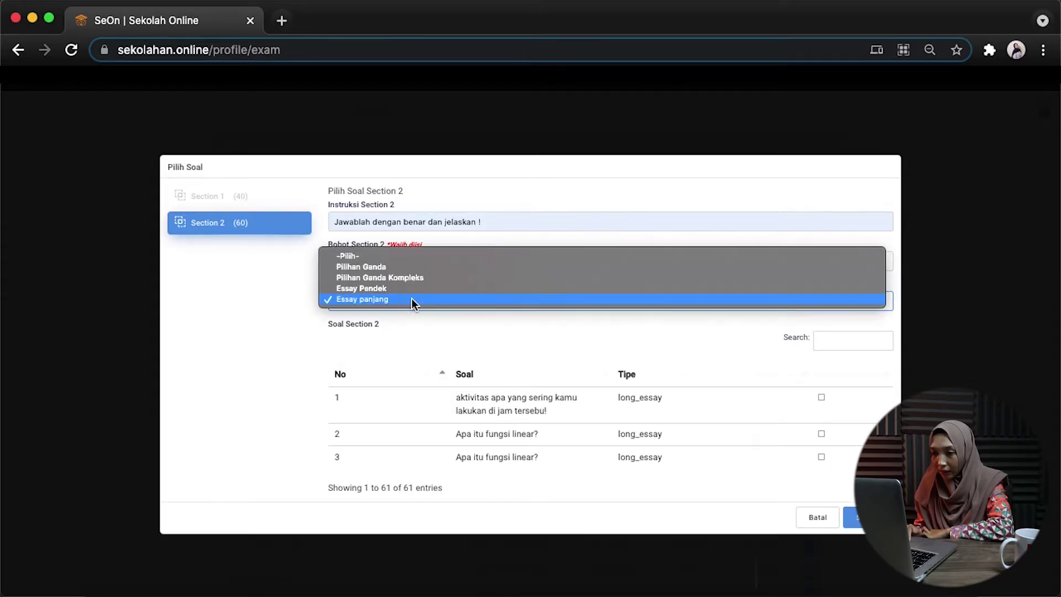
{"action": "left_click", "coordinate": [383, 290]}
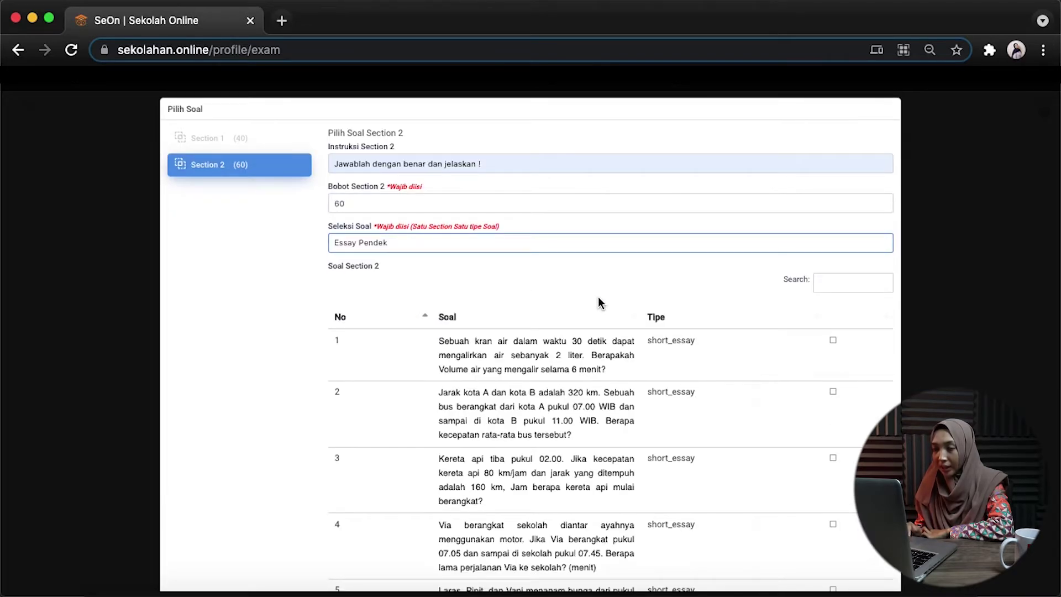
- Select short-essay questions 1 and 3 for Section 2
{"action": "scroll", "coordinate": [598, 296], "scroll_direction": "down", "scroll_amount": 3}
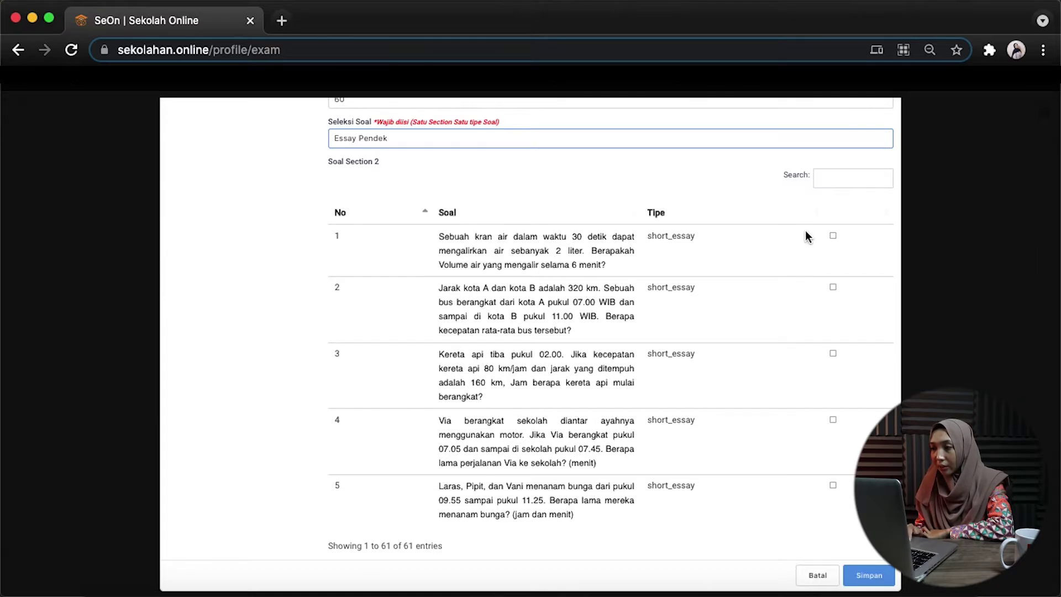
{"action": "scroll", "coordinate": [804, 229], "scroll_direction": "up", "scroll_amount": 3}
{"action": "scroll", "coordinate": [804, 236], "scroll_direction": "down", "scroll_amount": 3}
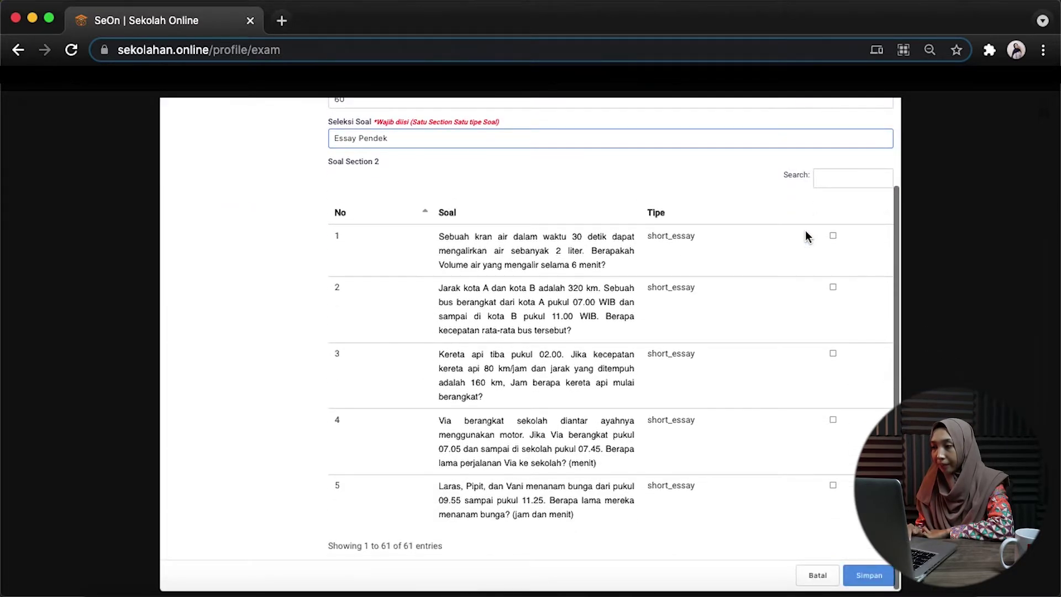
{"action": "left_click", "coordinate": [833, 236]}
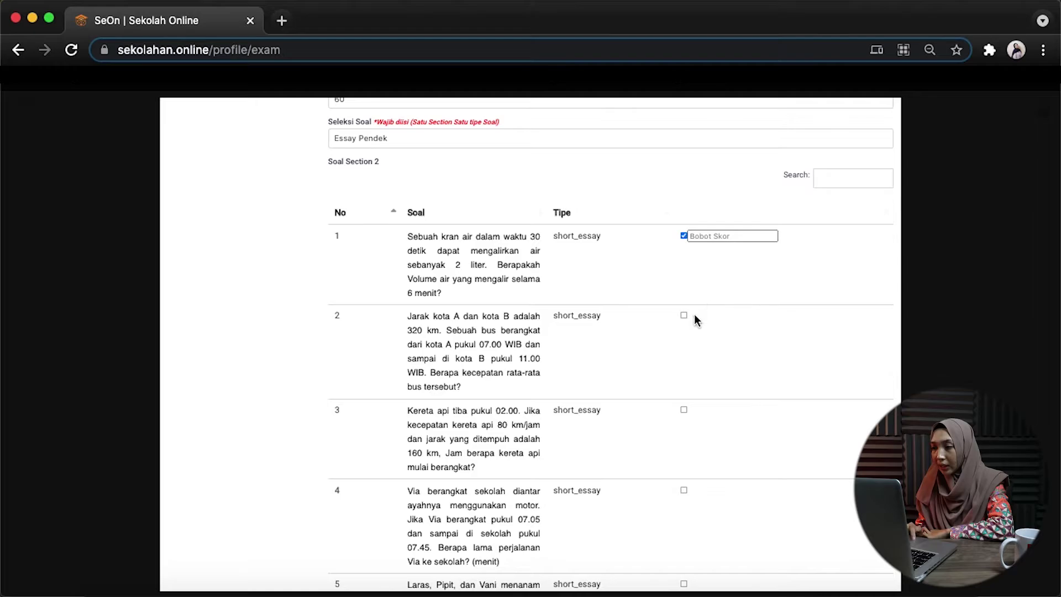
{"action": "left_click", "coordinate": [684, 411]}
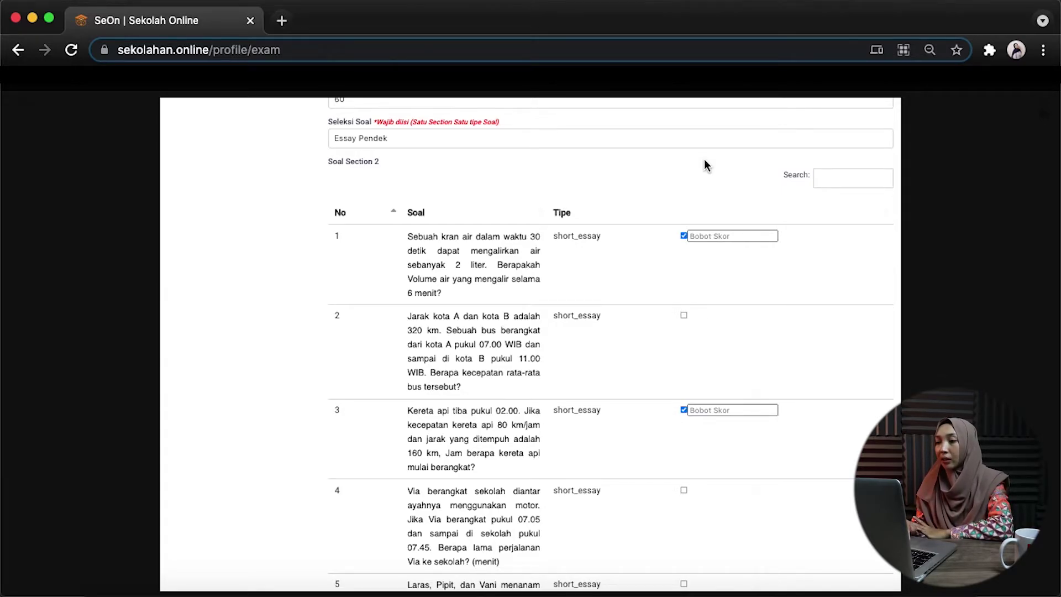
- Give the selected short-essay questions 1 and 3 a score weight of 50 each
{"action": "scroll", "coordinate": [747, 176], "scroll_direction": "up", "scroll_amount": 3}
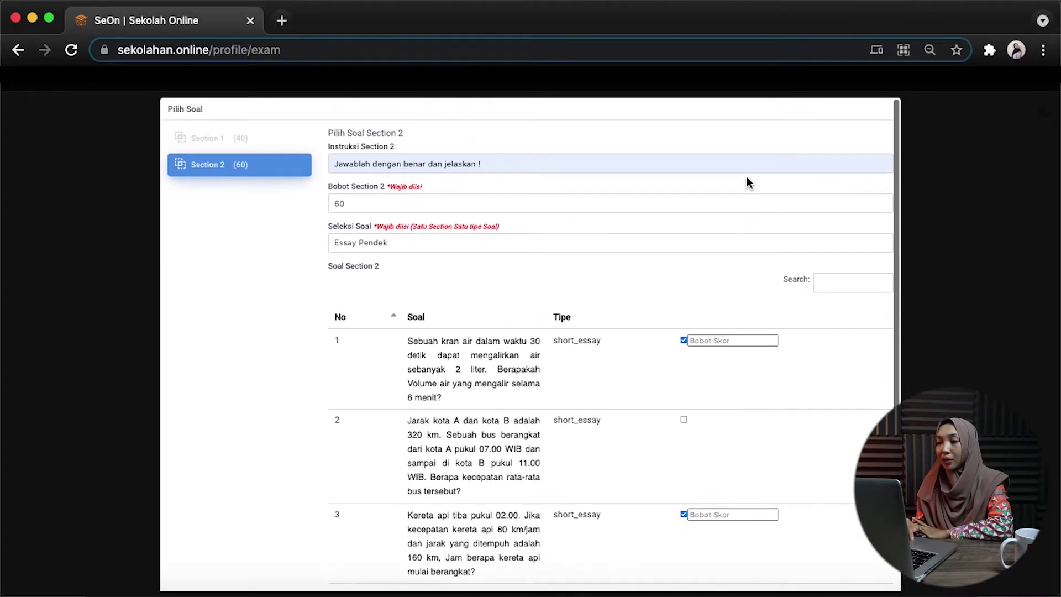
{"action": "scroll", "coordinate": [747, 178], "scroll_direction": "down", "scroll_amount": 2}
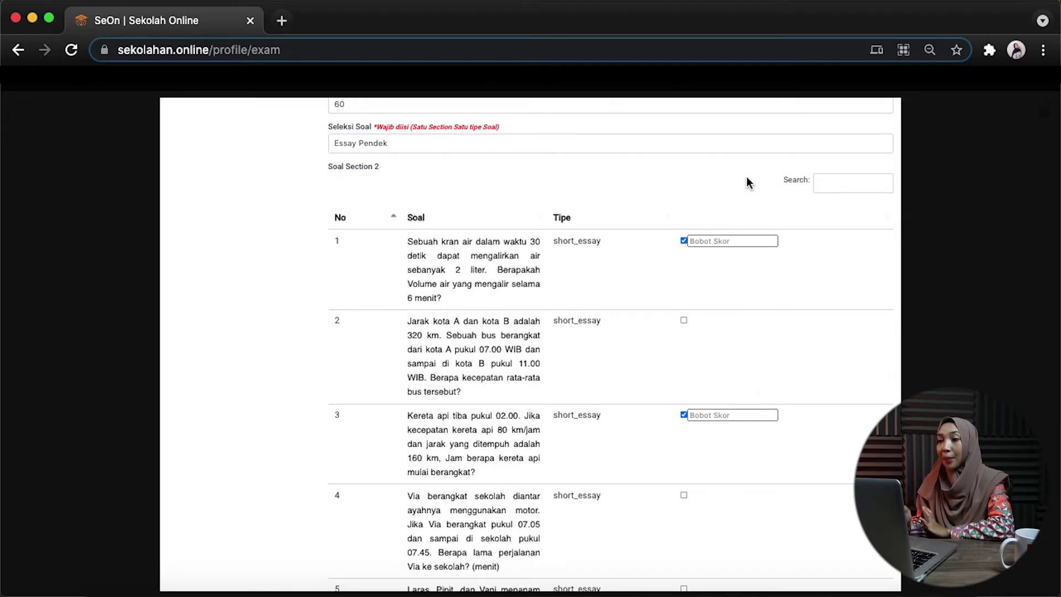
{"action": "left_click", "coordinate": [721, 241]}
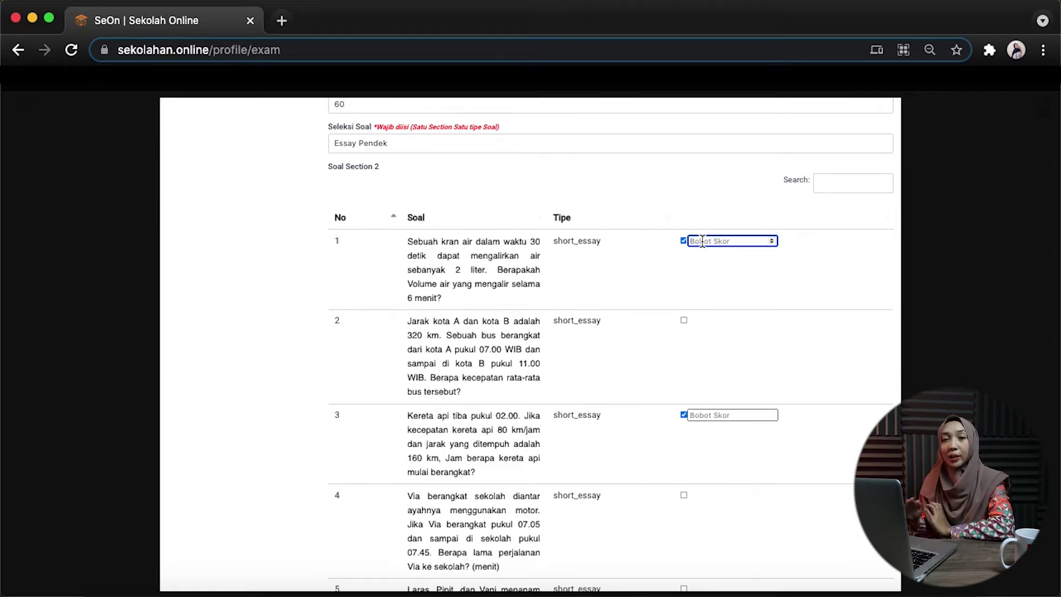
{"action": "type", "text": "50"}
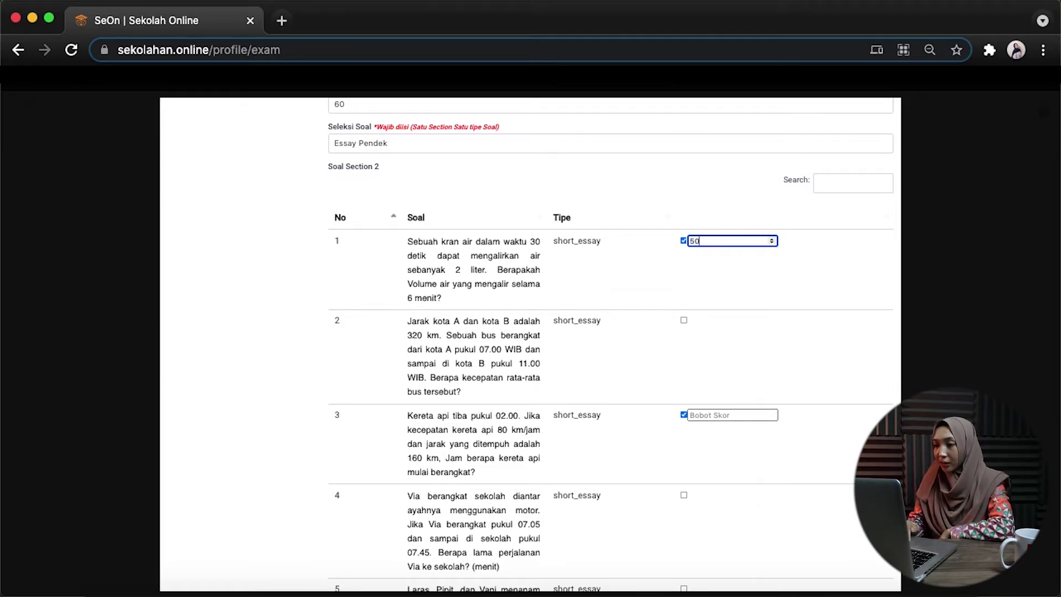
{"action": "left_click", "coordinate": [722, 413]}
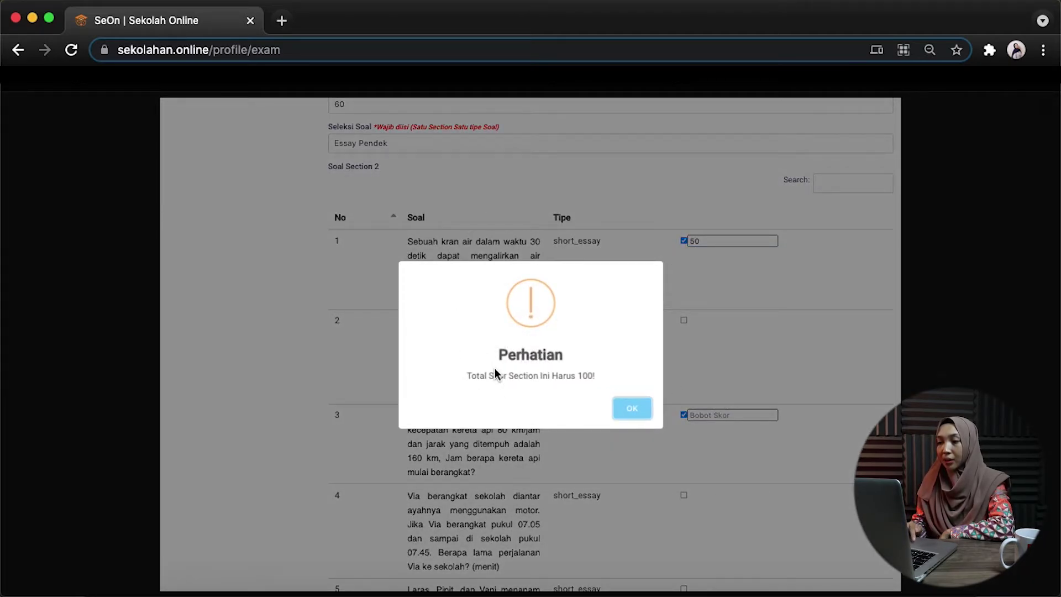
{"action": "left_click", "coordinate": [633, 410]}
{"action": "left_click", "coordinate": [741, 413]}
{"action": "type", "text": "50"}
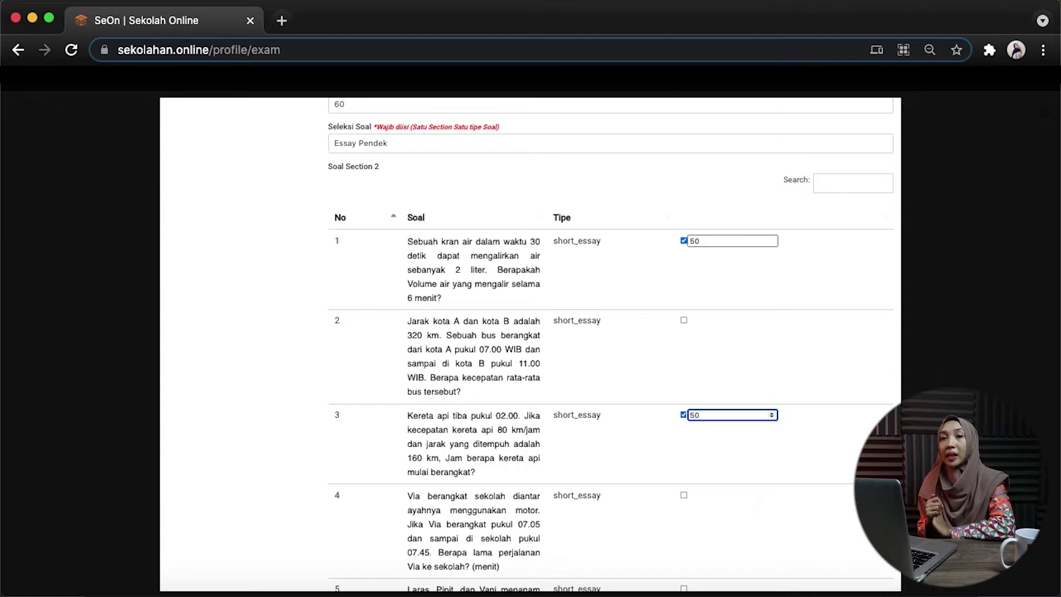
- Change the score weights in Section 2 to 60 for question 1 and 40 for question 3
{"action": "left_click", "coordinate": [706, 242]}
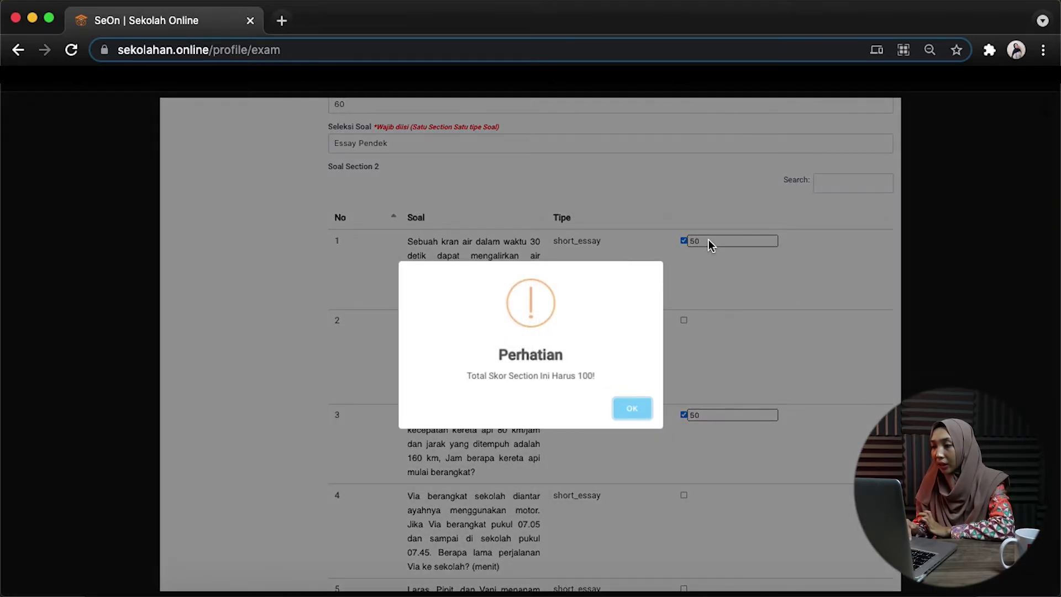
{"action": "left_click", "coordinate": [710, 245]}
{"action": "left_click", "coordinate": [709, 241]}
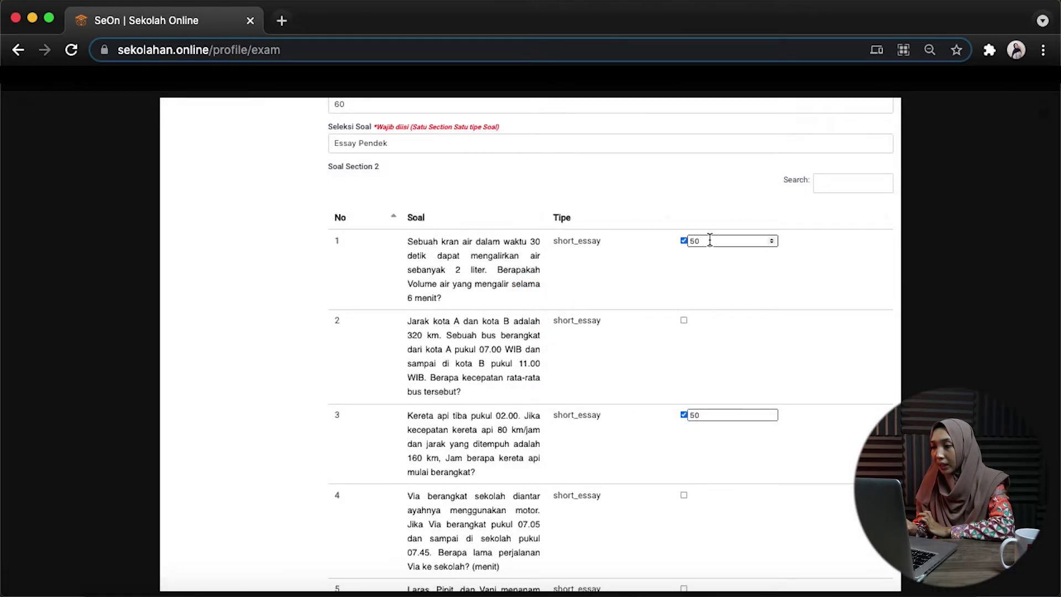
{"action": "double_click", "coordinate": [709, 241]}
{"action": "key", "text": "BackSpace"}
{"action": "type", "text": "60"}
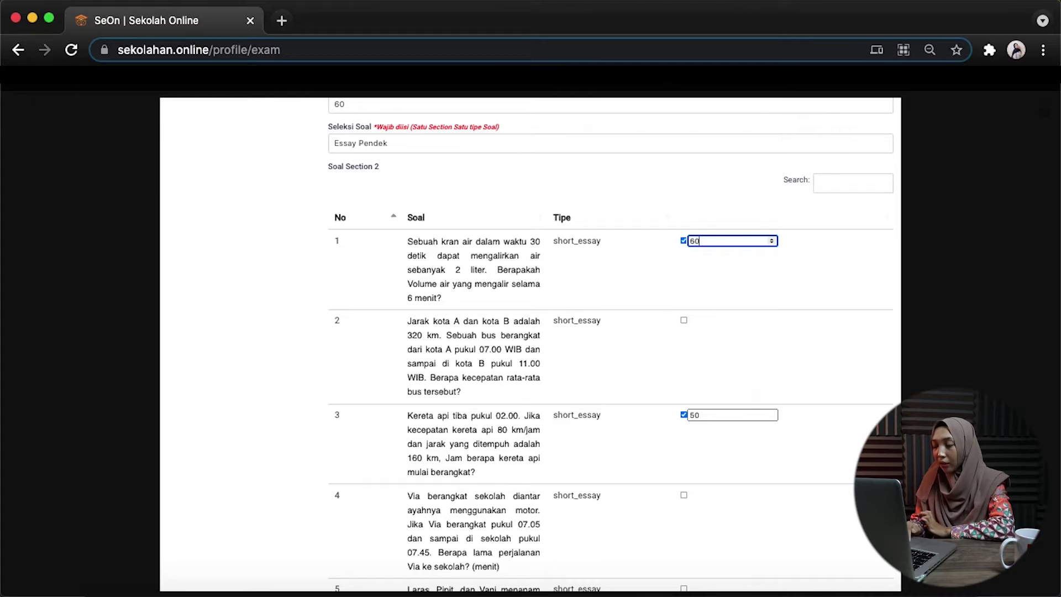
{"action": "left_click", "coordinate": [728, 416]}
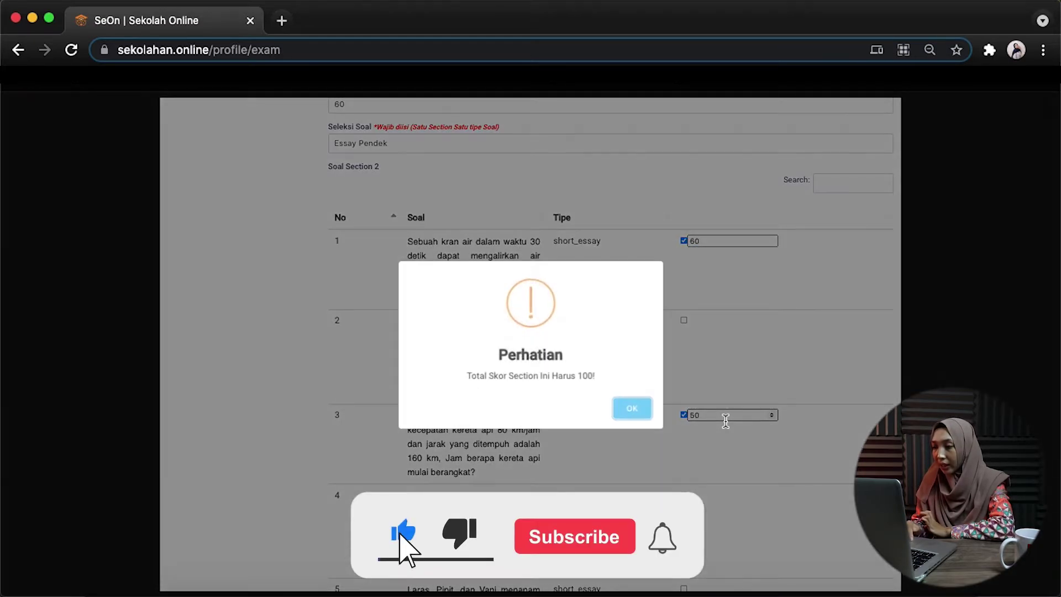
{"action": "left_click", "coordinate": [632, 412]}
{"action": "double_click", "coordinate": [694, 415]}
{"action": "key", "text": "BackSpace"}
{"action": "type", "text": "40"}
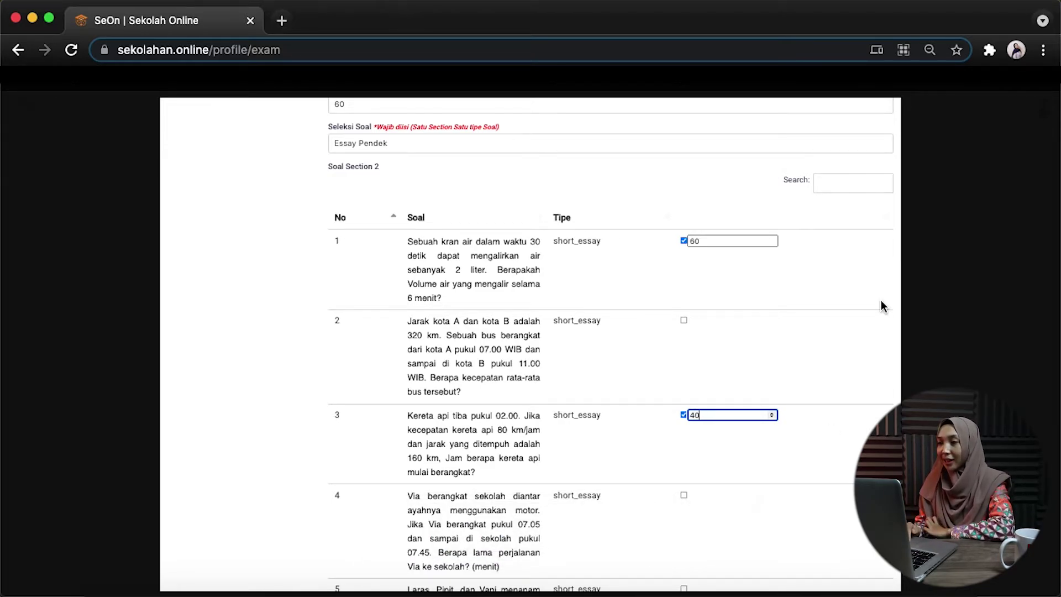
- Review the Section 2 selection and save the chosen questions with their score weights
{"action": "scroll", "coordinate": [882, 307], "scroll_direction": "down", "scroll_amount": 3}
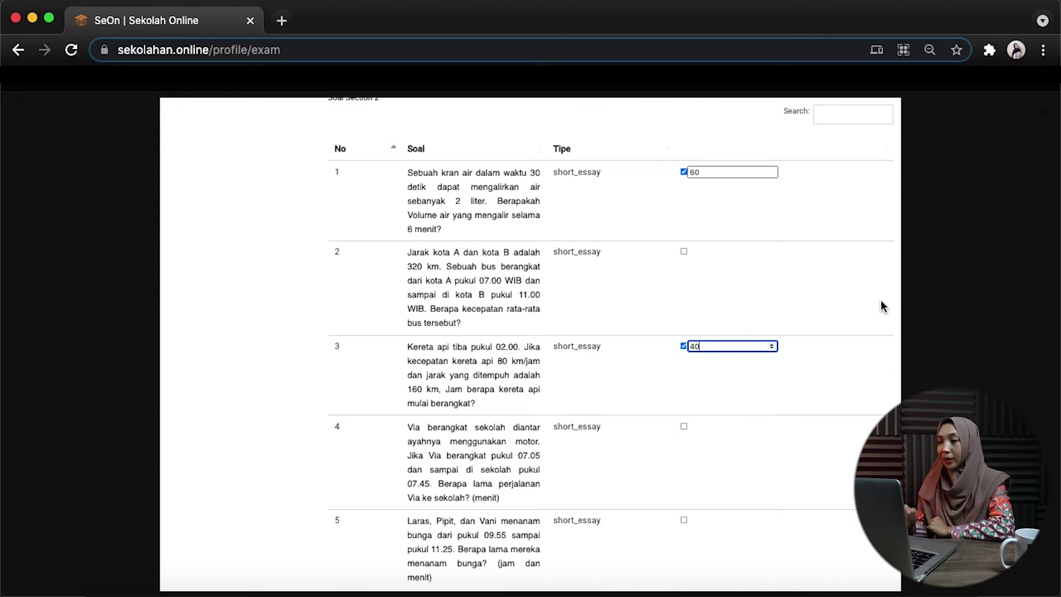
{"action": "scroll", "coordinate": [881, 306], "scroll_direction": "down", "scroll_amount": 1}
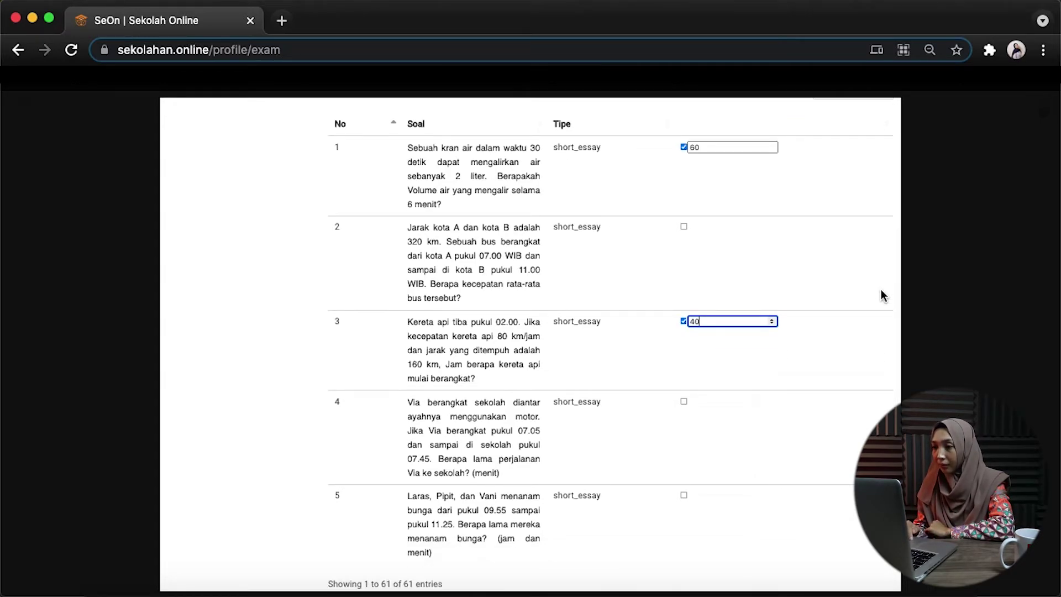
{"action": "scroll", "coordinate": [881, 290], "scroll_direction": "down", "scroll_amount": 2}
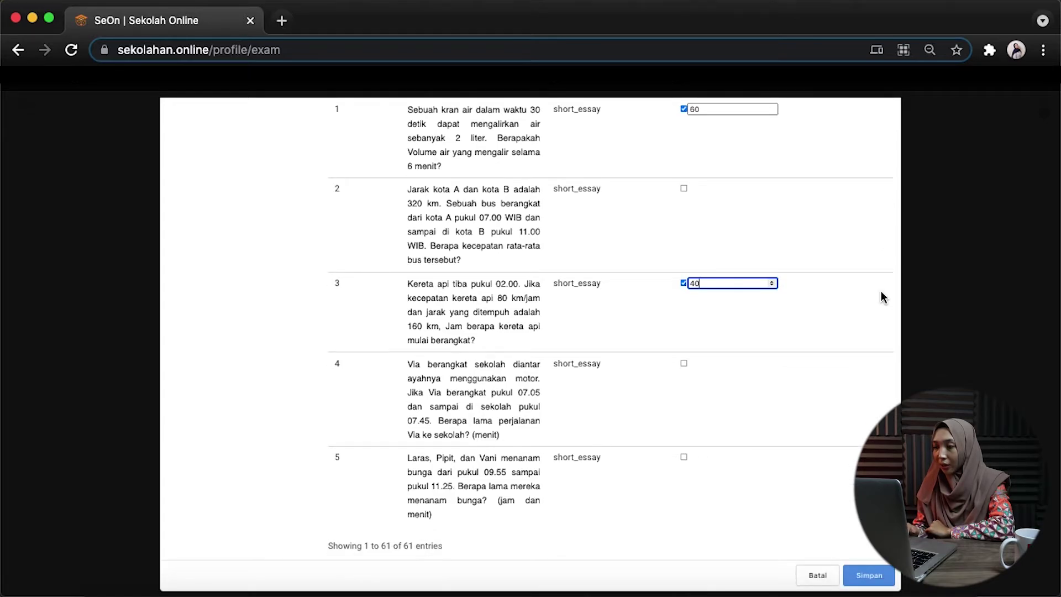
{"action": "scroll", "coordinate": [894, 343], "scroll_direction": "up", "scroll_amount": 5}
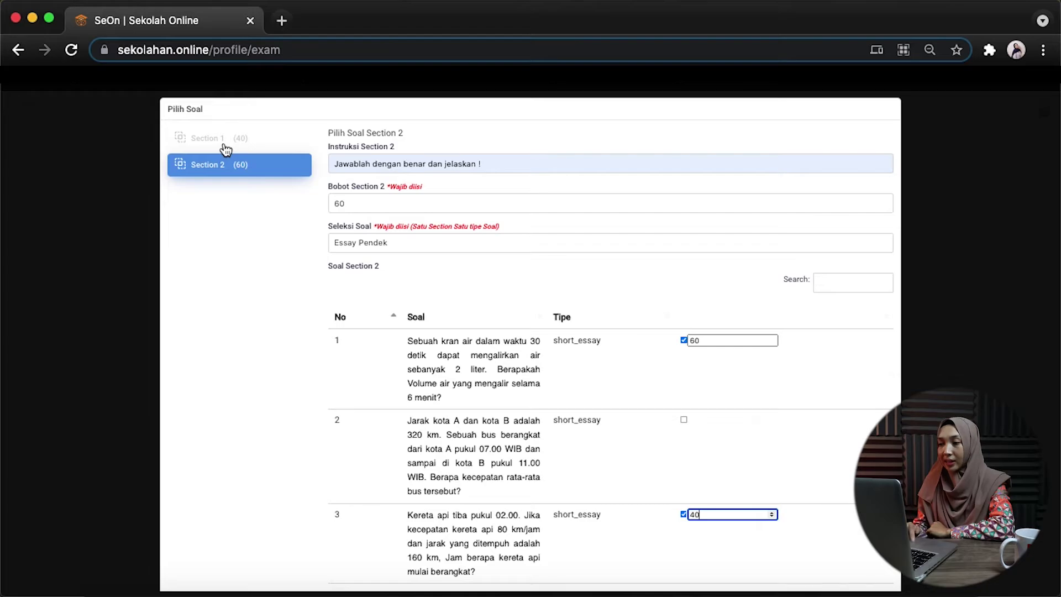
{"action": "scroll", "coordinate": [837, 291], "scroll_direction": "down", "scroll_amount": 5}
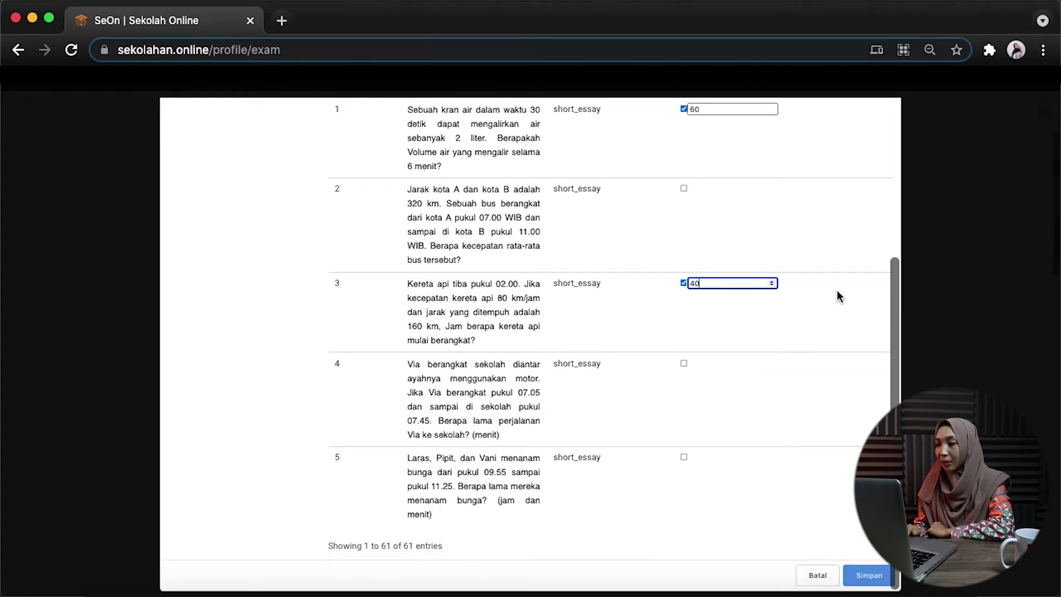
{"action": "left_click", "coordinate": [869, 575]}
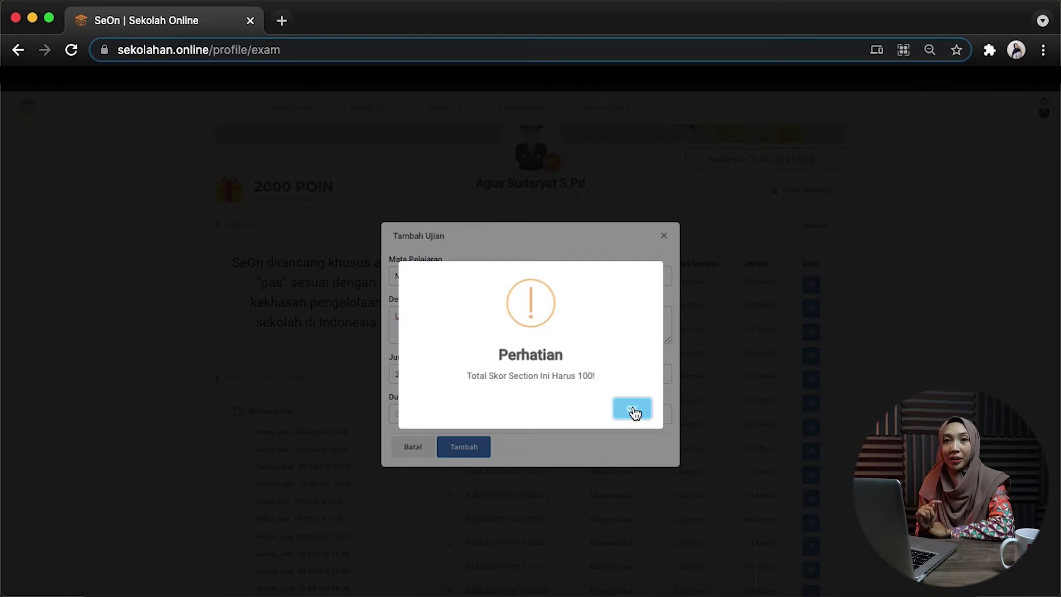
{"action": "left_click", "coordinate": [633, 410]}
{"action": "left_click", "coordinate": [629, 409]}
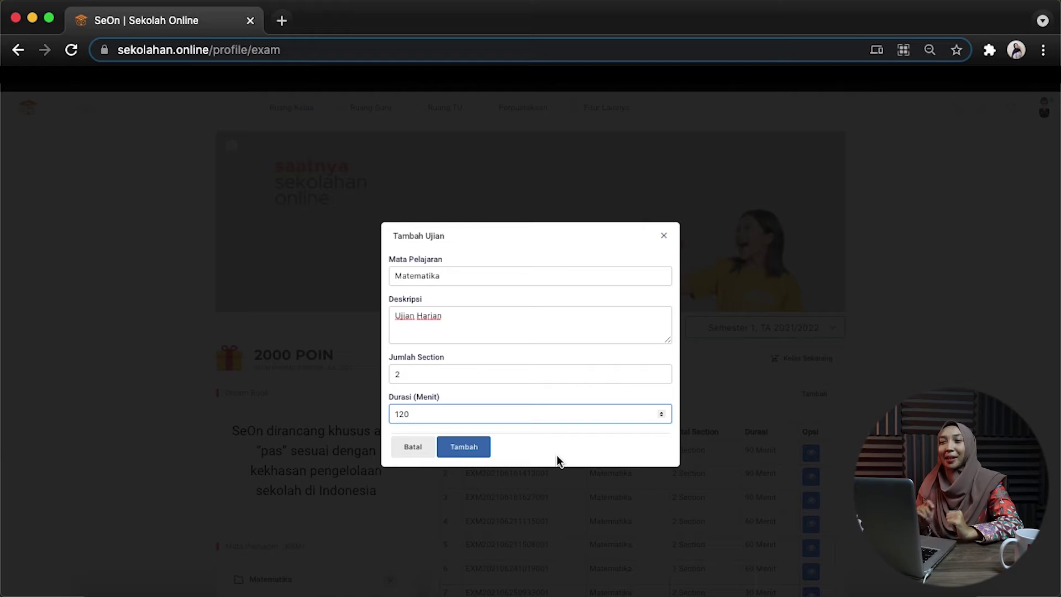
- Add the Matematika exam sheet and check for its entry at the end of the exam sheet list
{"action": "left_click", "coordinate": [464, 451]}
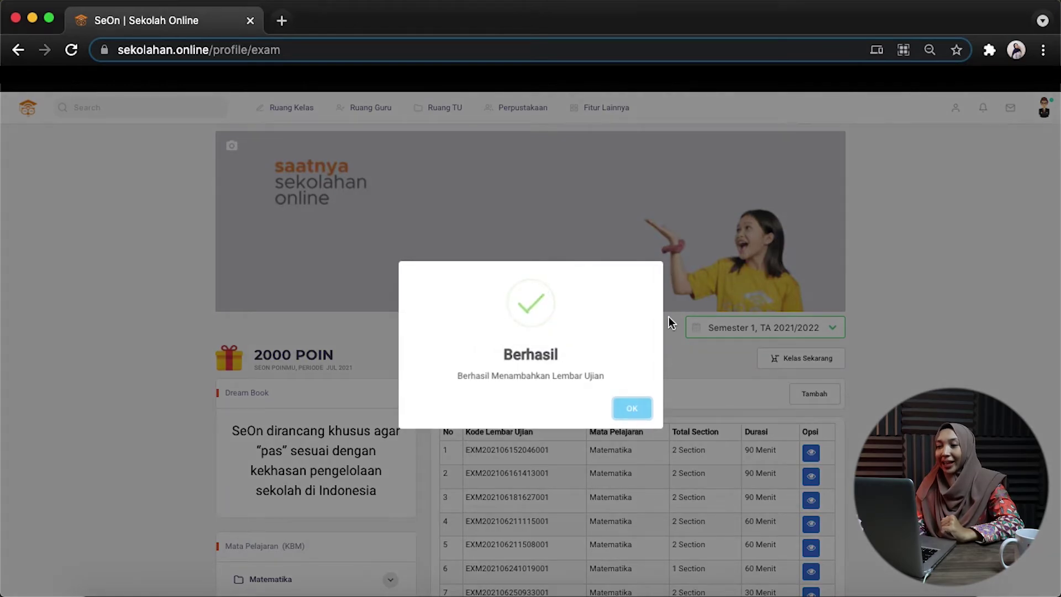
{"action": "left_click", "coordinate": [631, 412]}
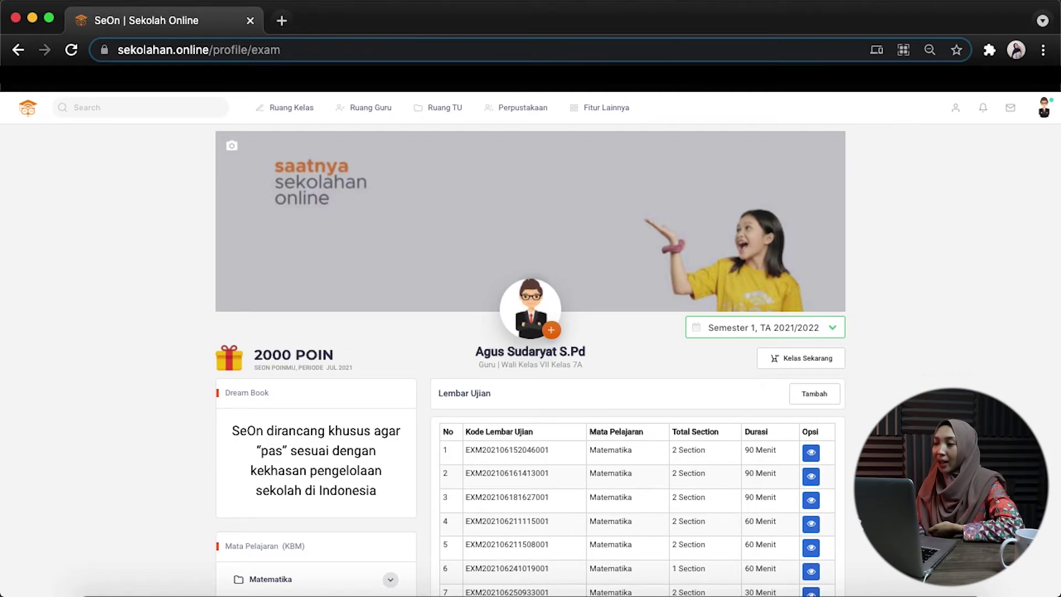
{"action": "scroll", "coordinate": [635, 359], "scroll_direction": "down", "scroll_amount": 15}
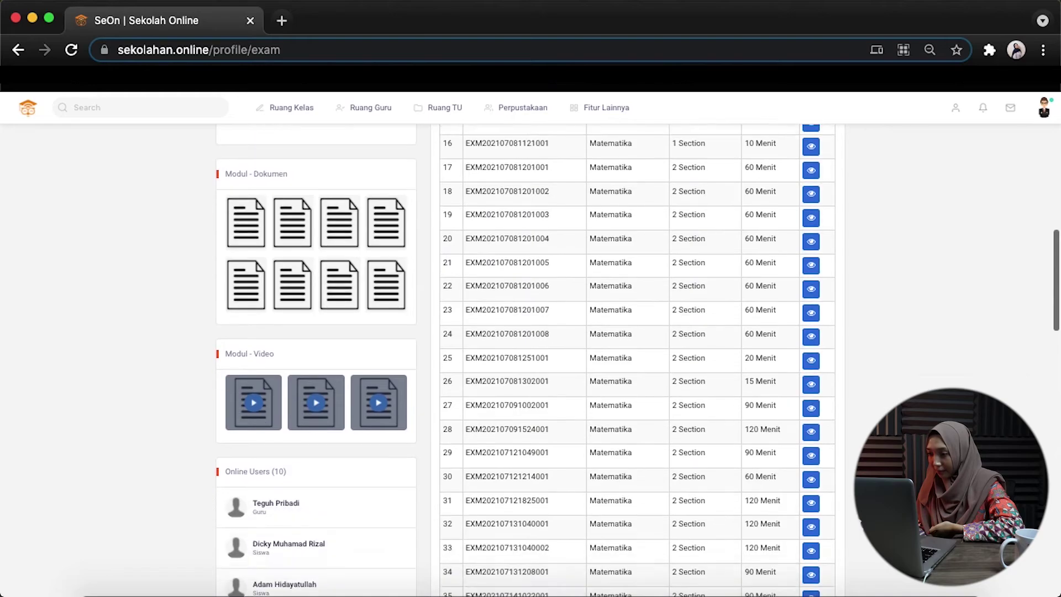
{"action": "scroll", "coordinate": [635, 359], "scroll_direction": "down", "scroll_amount": 20}
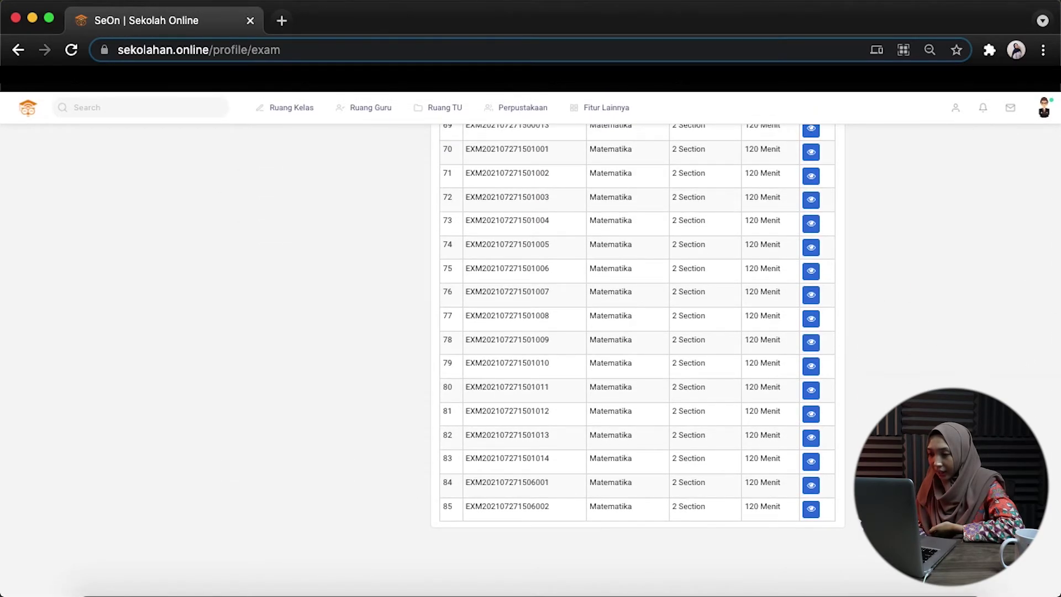
{"action": "scroll", "coordinate": [648, 437], "scroll_direction": "up", "scroll_amount": 3}
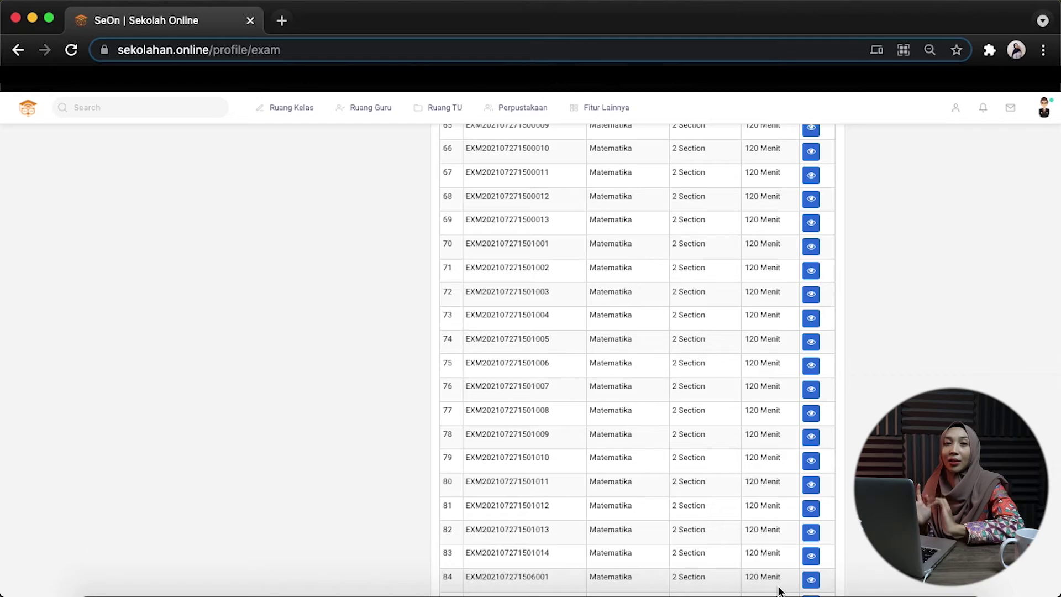
- Preview the last Matematika exam sheet in the list and choose option A for the first two Section 1 questions, skipping from one to the other
{"action": "left_click", "coordinate": [812, 587]}
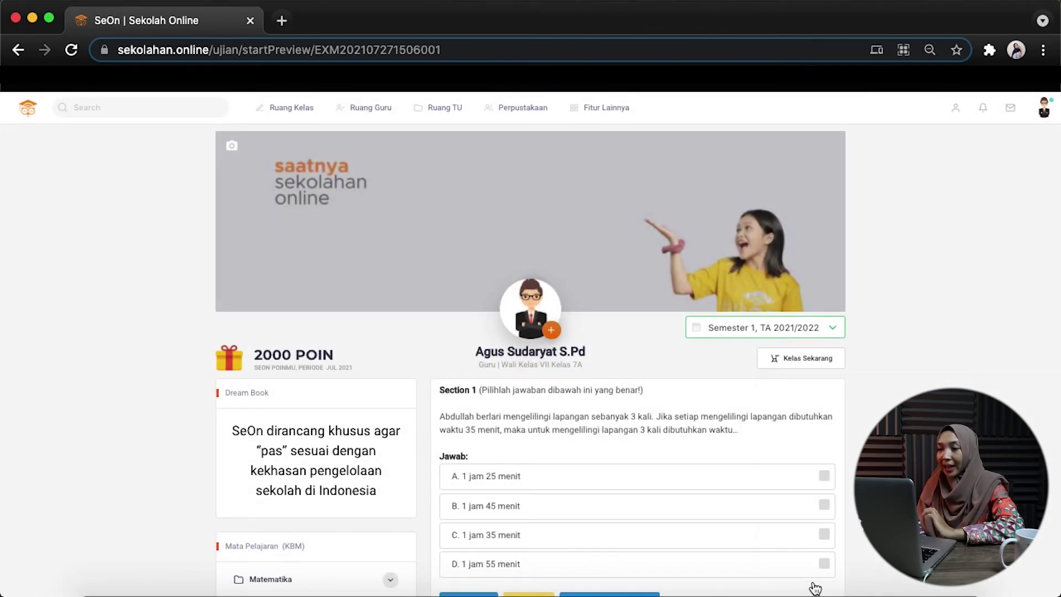
{"action": "scroll", "coordinate": [815, 589], "scroll_direction": "down", "scroll_amount": 1}
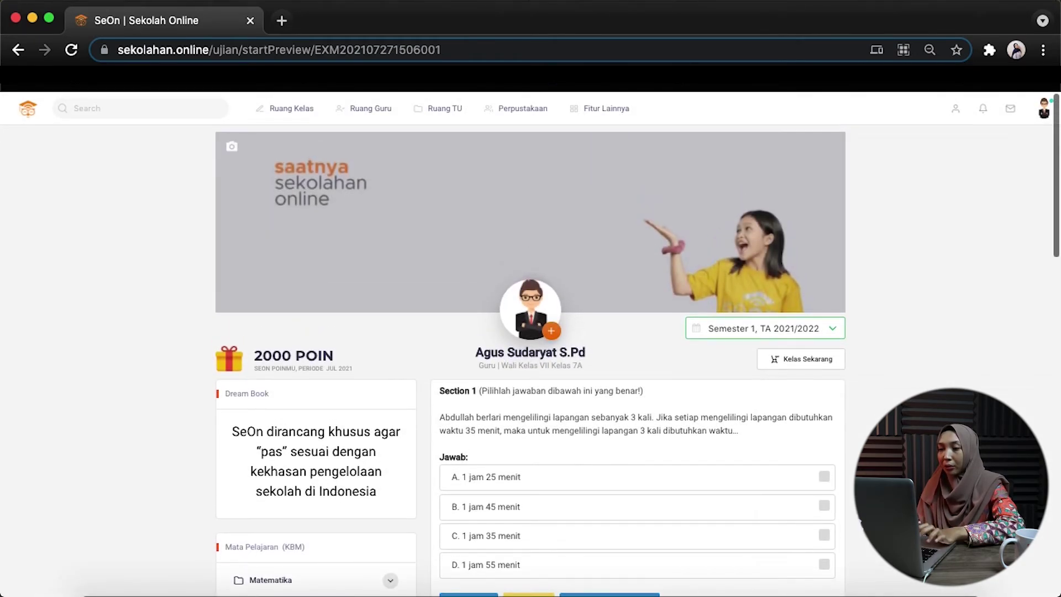
{"action": "scroll", "coordinate": [637, 345], "scroll_direction": "down", "scroll_amount": 3}
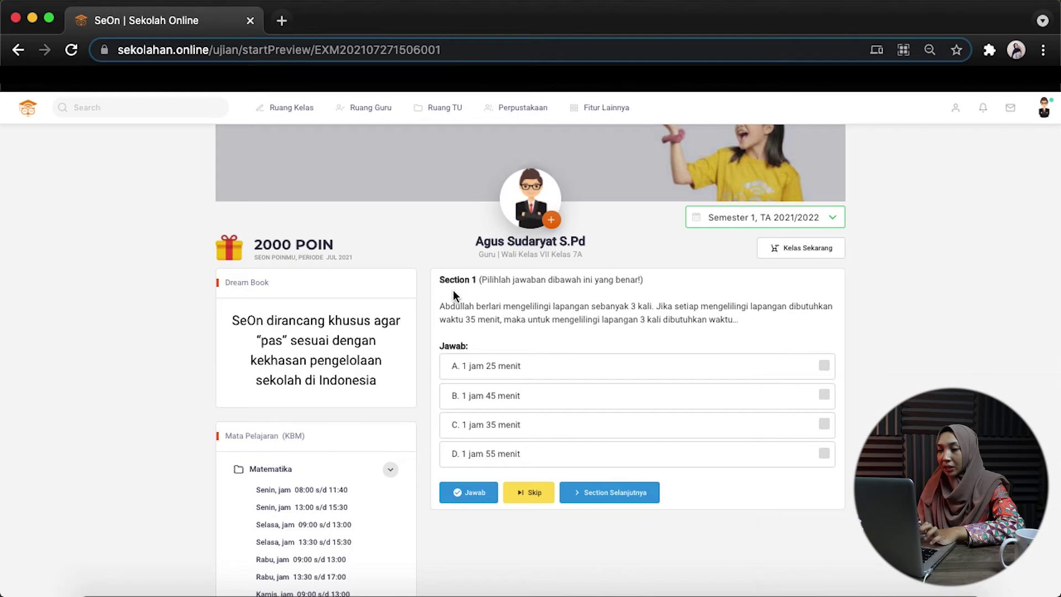
{"action": "left_click", "coordinate": [824, 366]}
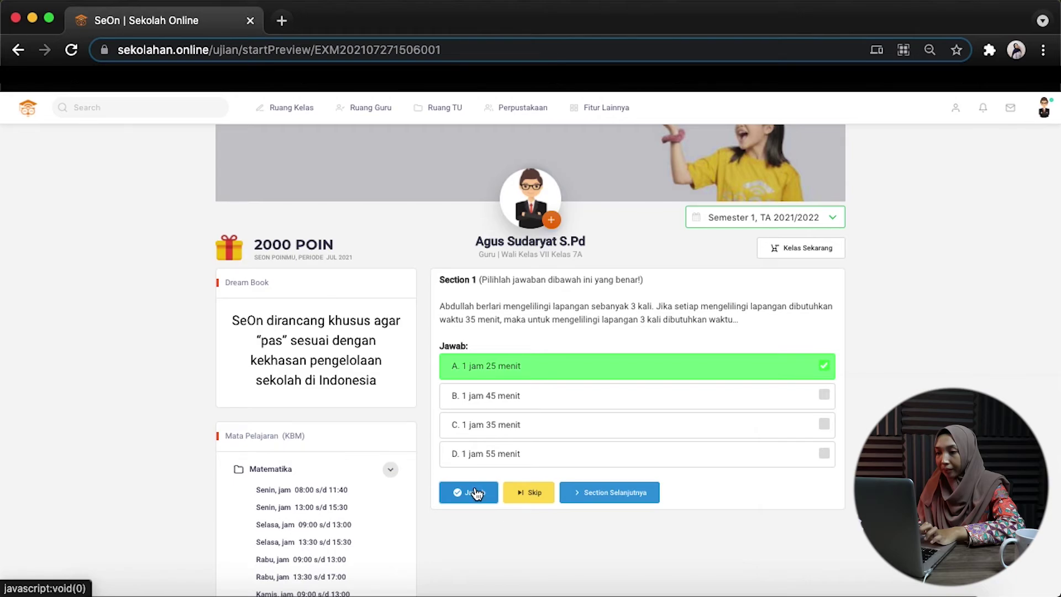
{"action": "left_click", "coordinate": [525, 493]}
{"action": "left_click", "coordinate": [553, 358]}
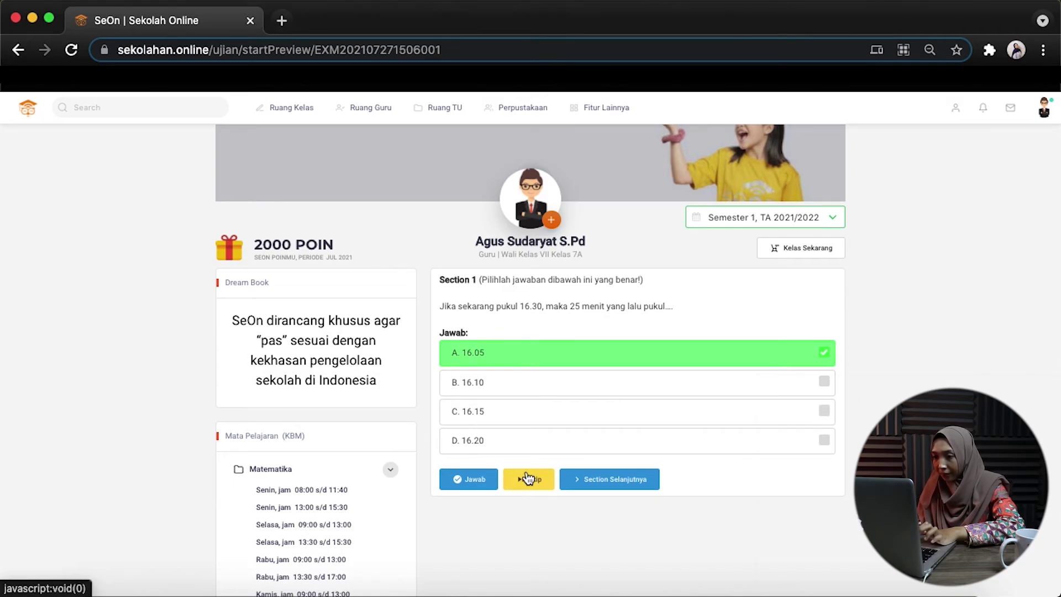
- Proceed to Section 2 of the exam preview, request to finish the exam and decline the confirmation
{"action": "left_click", "coordinate": [606, 482]}
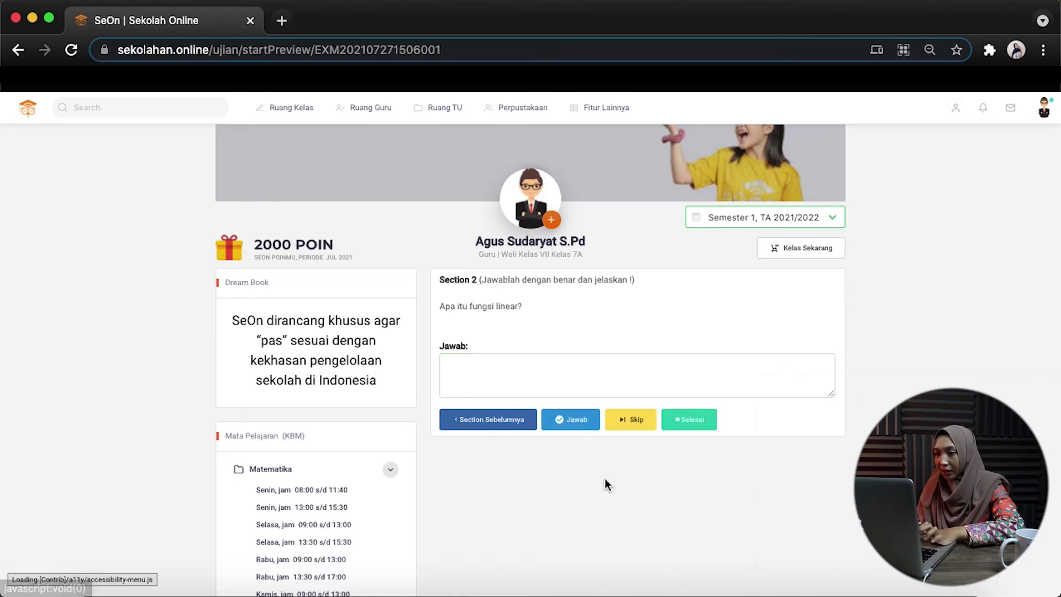
{"action": "left_click", "coordinate": [543, 367]}
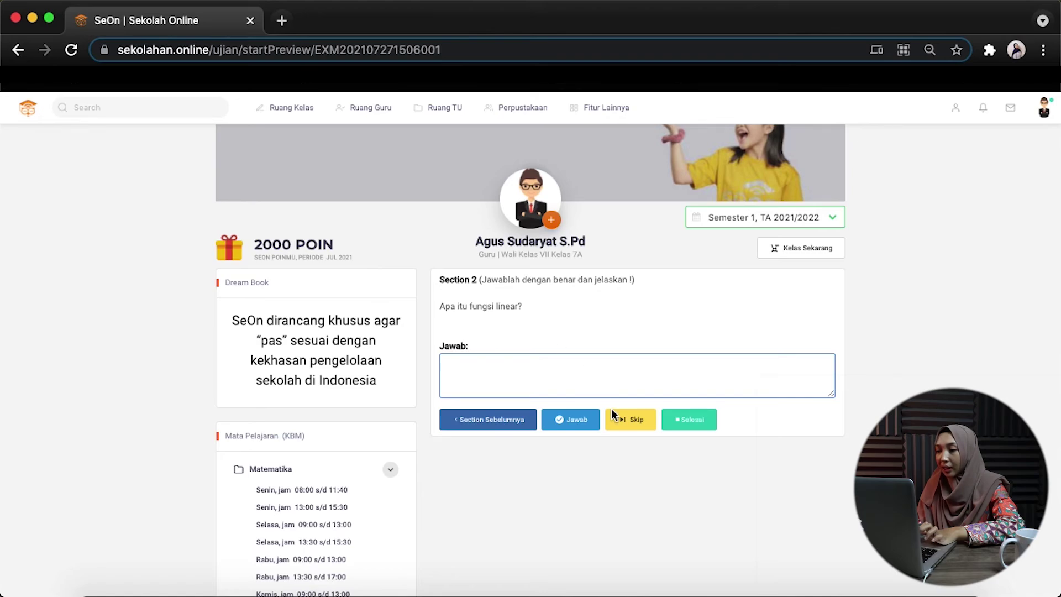
{"action": "left_click", "coordinate": [690, 424]}
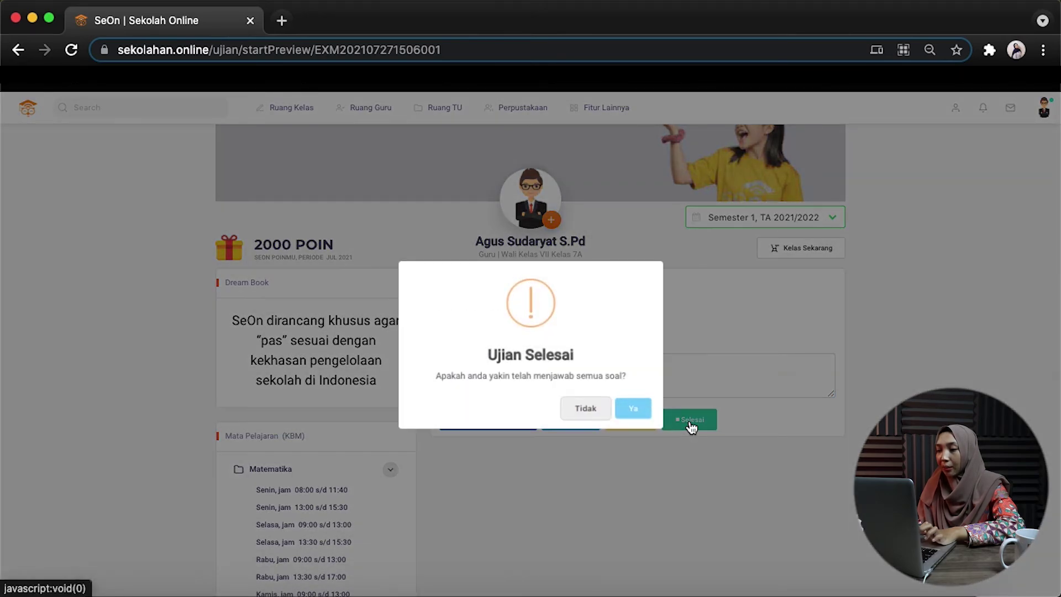
{"action": "left_click", "coordinate": [587, 409]}
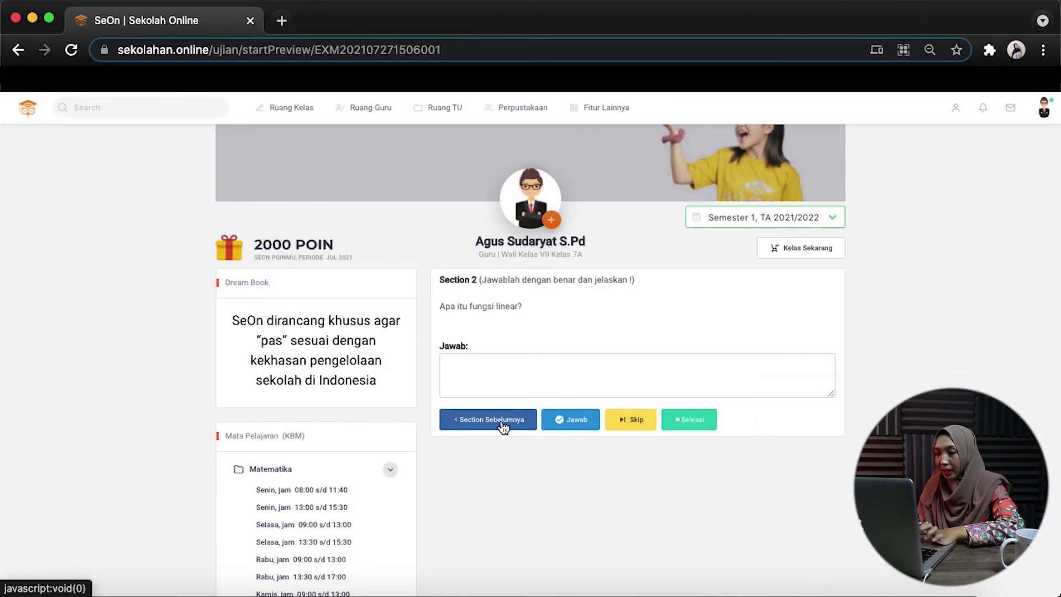
- Skip through the Section 2 questions without answering, finish the exam preview and confirm its submission
{"action": "left_click", "coordinate": [634, 425]}
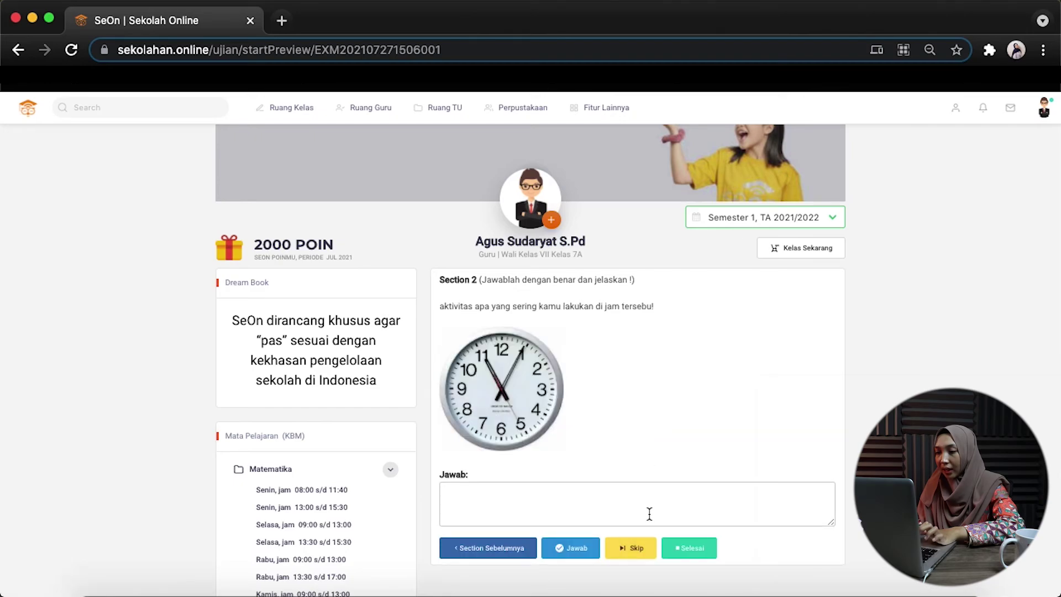
{"action": "left_click", "coordinate": [630, 549]}
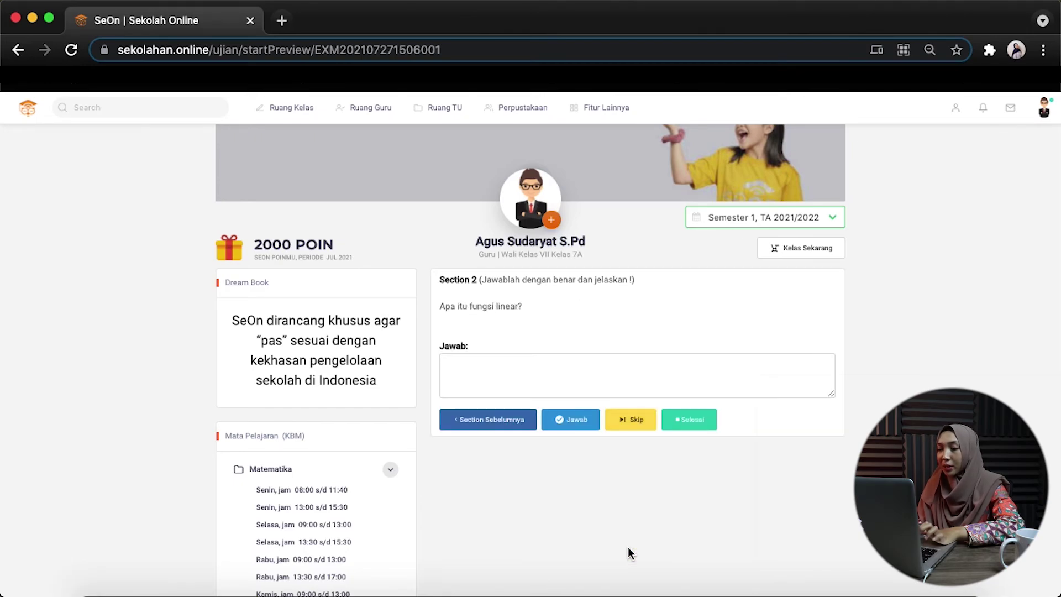
{"action": "left_click", "coordinate": [692, 421]}
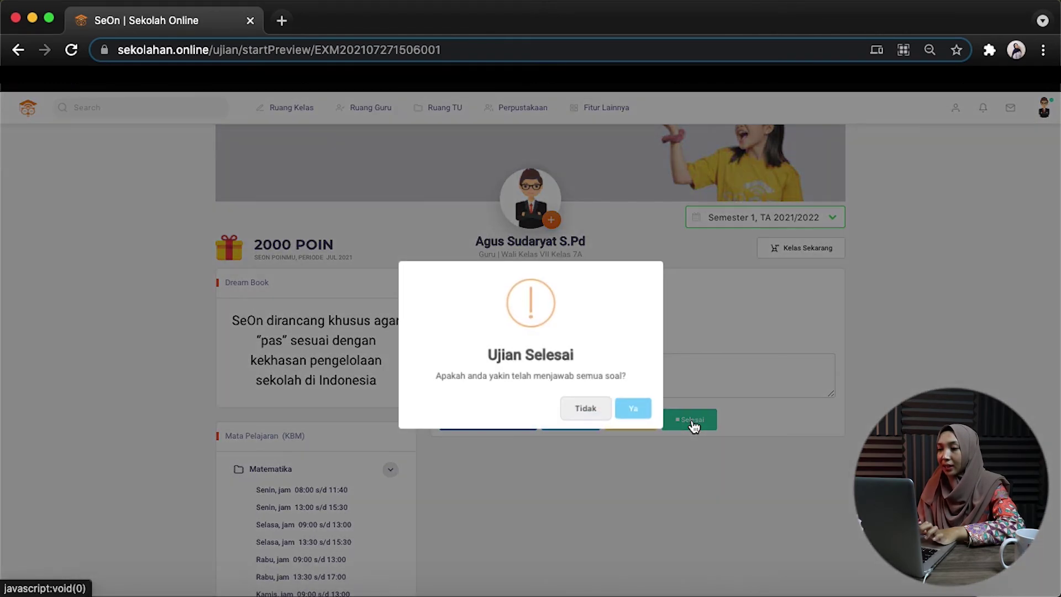
{"action": "left_click", "coordinate": [635, 409]}
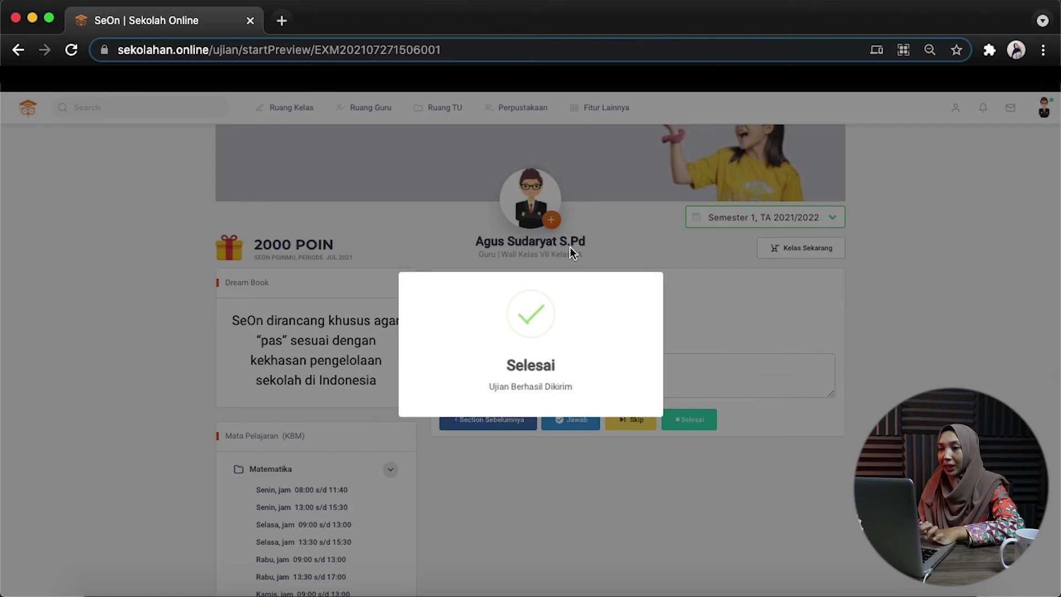